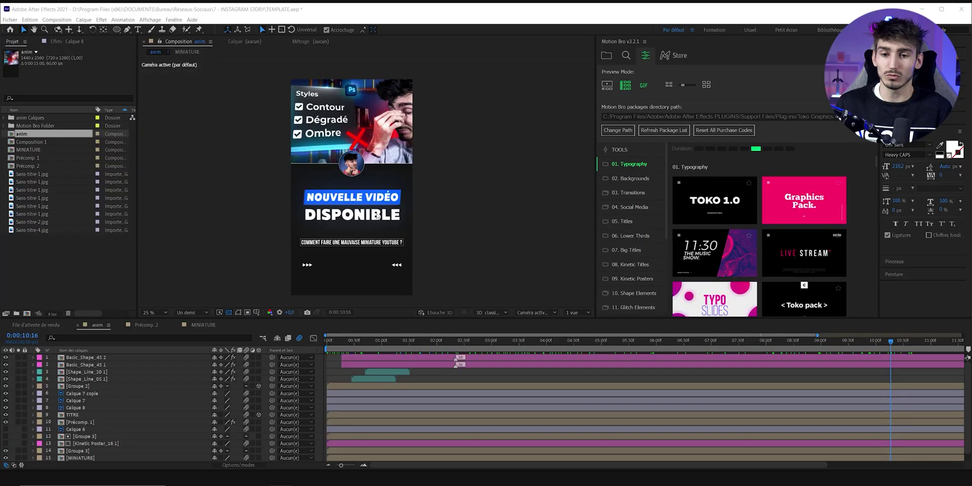
- Check the MINIATURE thumbnail layer's visibility, then open the MINIATURE composition
{"action": "scroll", "coordinate": [377, 216], "scroll_direction": "up", "scroll_amount": 2}
{"action": "scroll", "coordinate": [361, 203], "scroll_direction": "down", "scroll_amount": 4}
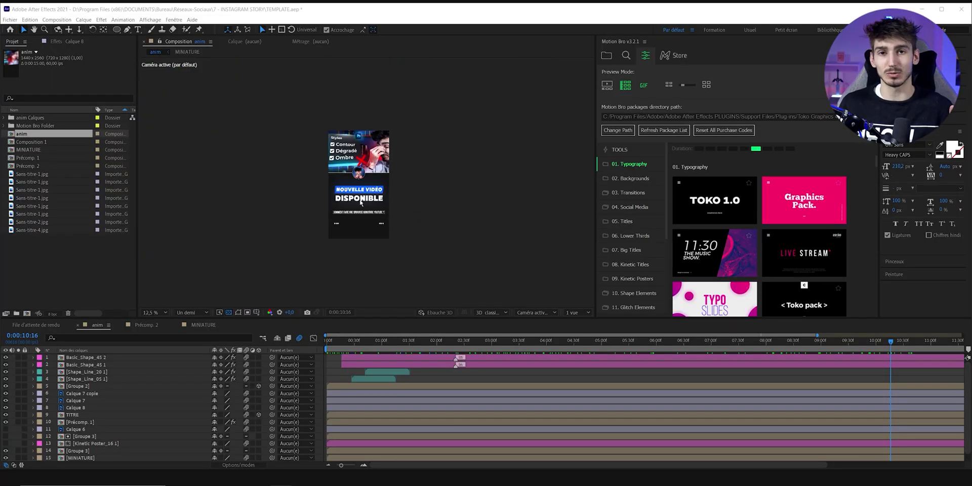
{"action": "scroll", "coordinate": [361, 202], "scroll_direction": "up", "scroll_amount": 2}
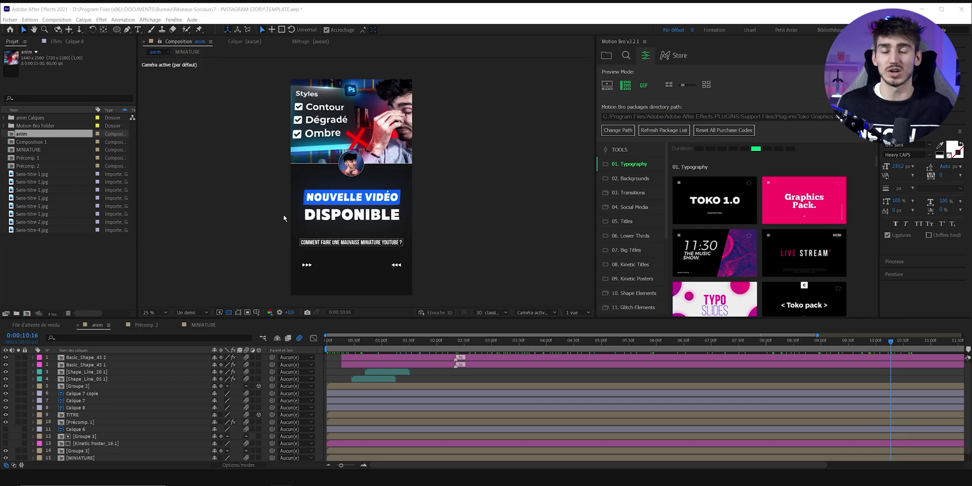
{"action": "left_click", "coordinate": [5, 450]}
{"action": "left_click", "coordinate": [5, 451]}
{"action": "left_click", "coordinate": [5, 450]}
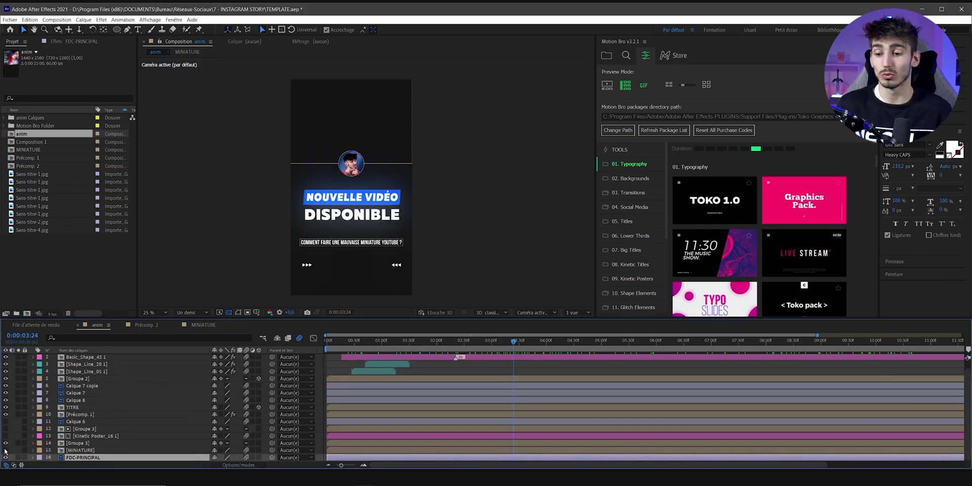
{"action": "left_click", "coordinate": [6, 450]}
{"action": "left_click", "coordinate": [92, 450]}
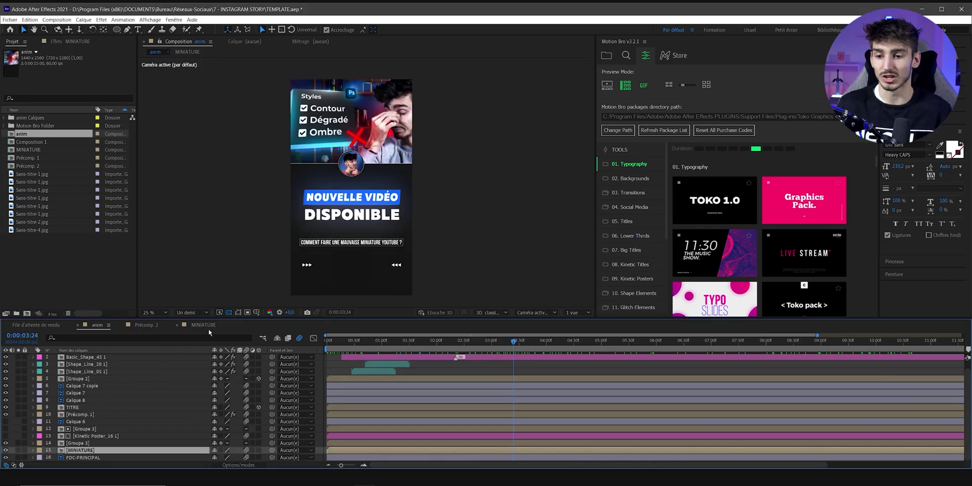
{"action": "left_click", "coordinate": [213, 327]}
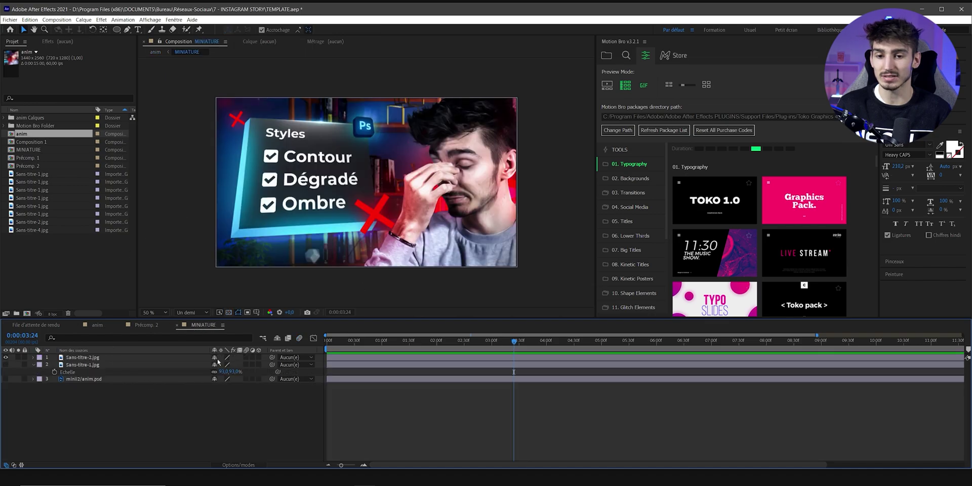
- Swap Sans-titre-2.jpg for the Stream Deck image Sans-titre-1.jpg and return to the anim comp
{"action": "left_click", "coordinate": [6, 358]}
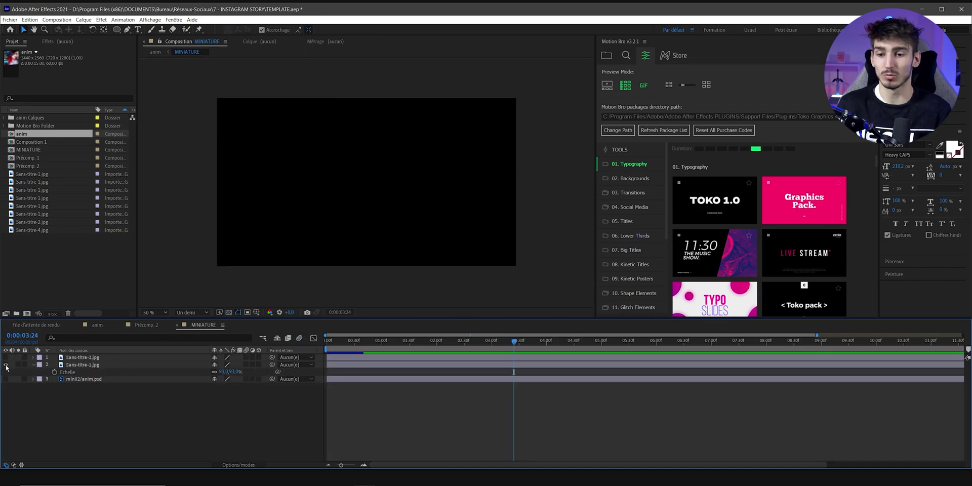
{"action": "left_click", "coordinate": [6, 364]}
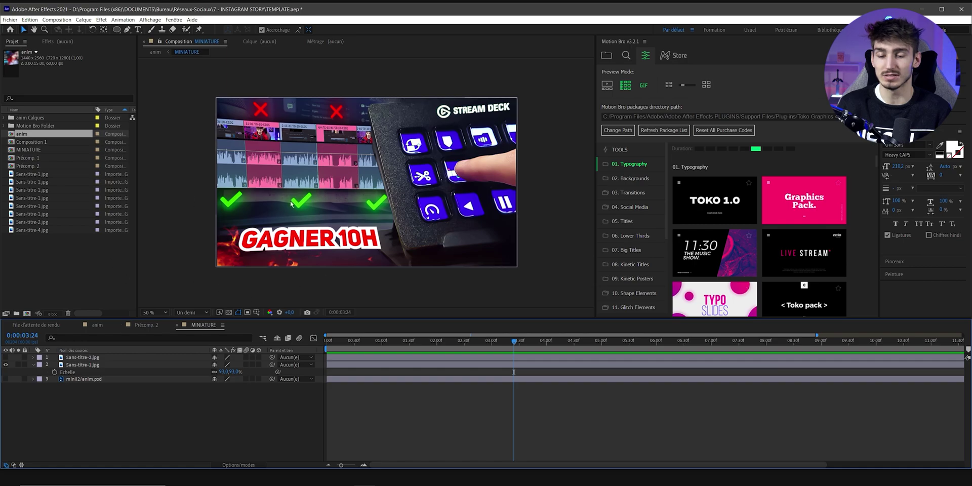
{"action": "left_click", "coordinate": [112, 326]}
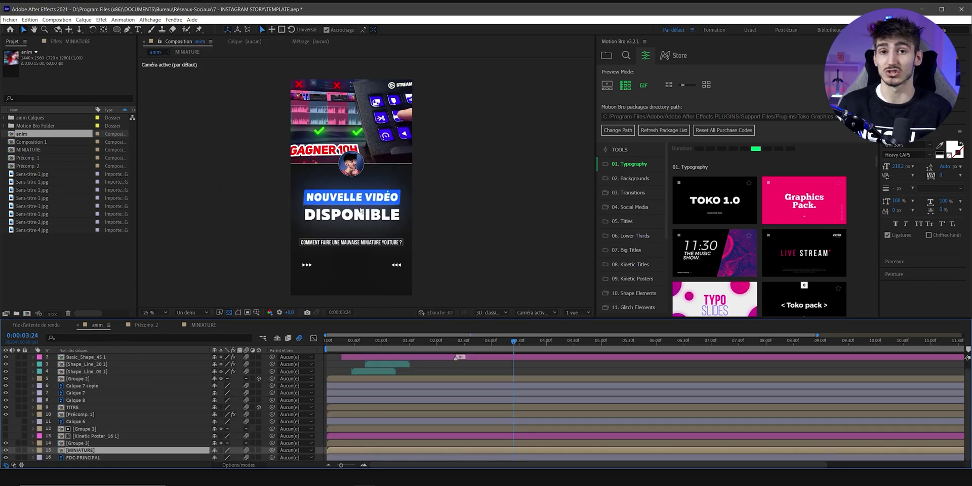
- Select Groupe 3, then briefly hide and reshow the NOUVELLE VIDÉO DISPONIBLE title
{"action": "left_click", "coordinate": [320, 217]}
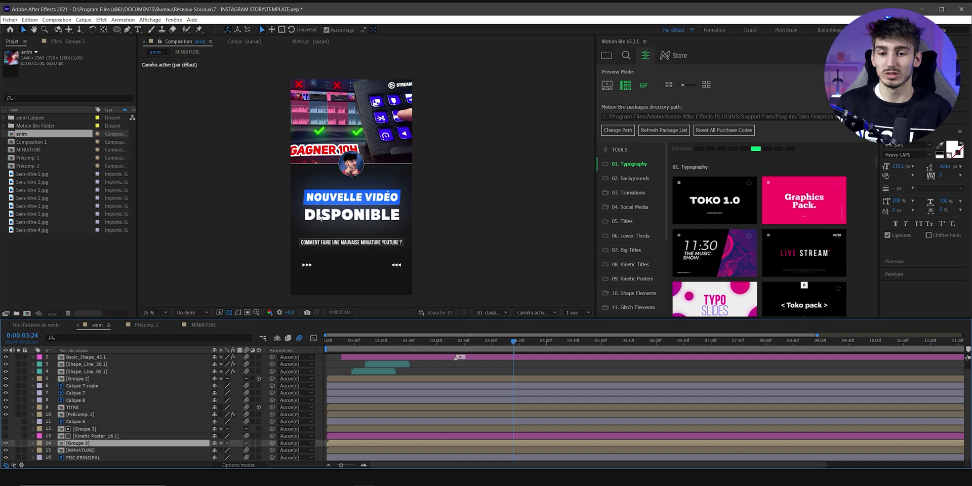
{"action": "left_click", "coordinate": [6, 415]}
{"action": "left_click", "coordinate": [6, 414]}
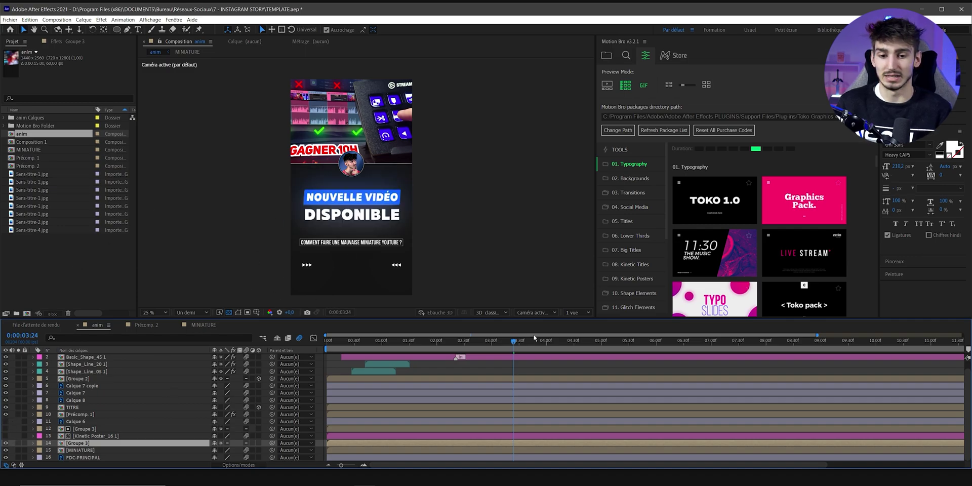
- Scrub back to the title animation's start, then select the Calque 7 copie and Groupe 2 layers
{"action": "left_click_drag", "start_coordinate": [535, 338], "coordinate": [718, 350]}
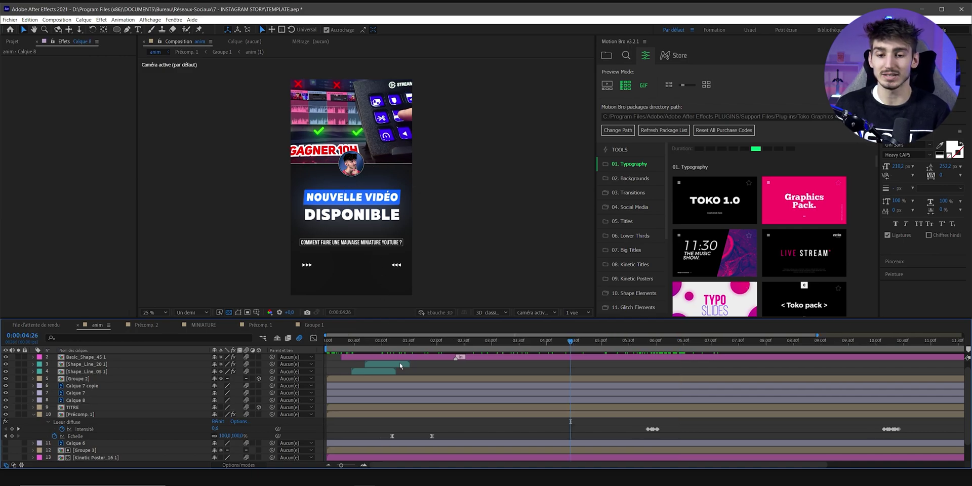
{"action": "left_click", "coordinate": [348, 336]}
{"action": "left_click_drag", "start_coordinate": [348, 335], "coordinate": [350, 335]}
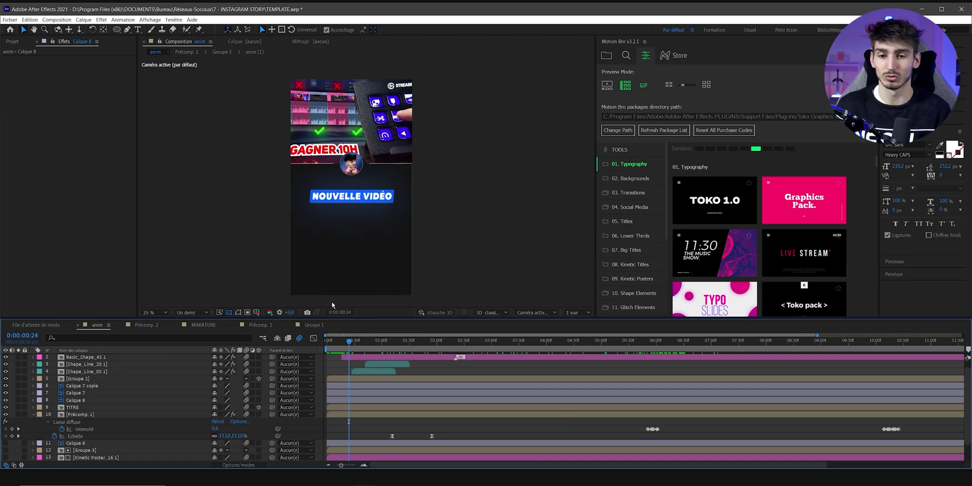
{"action": "left_click", "coordinate": [76, 386]}
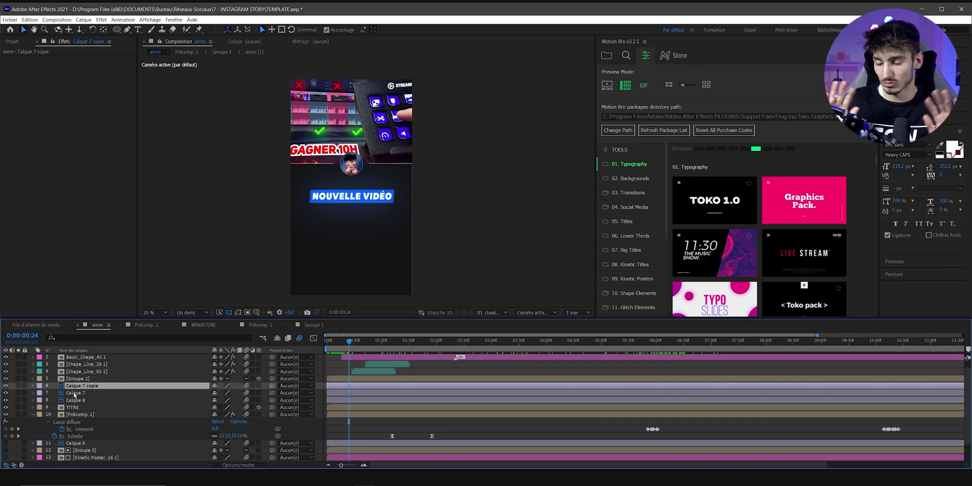
{"action": "left_click", "coordinate": [71, 378]}
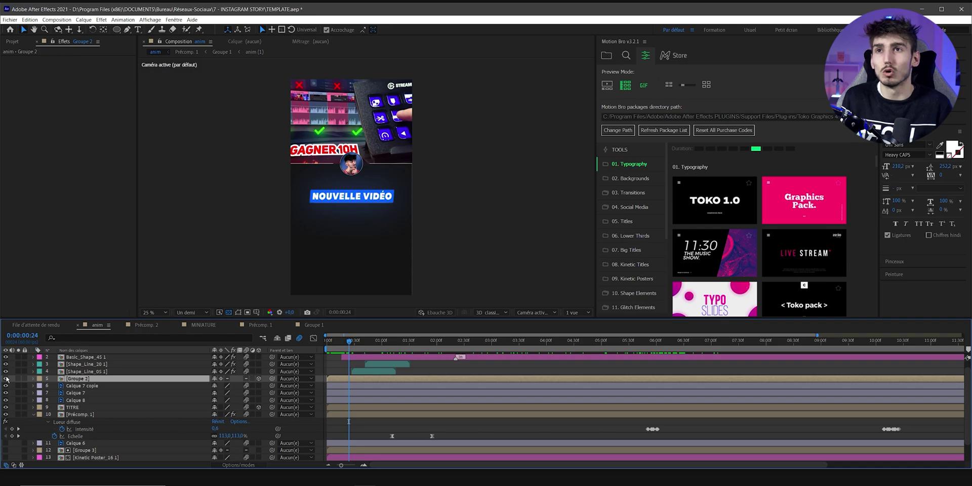
{"action": "left_click", "coordinate": [81, 371]}
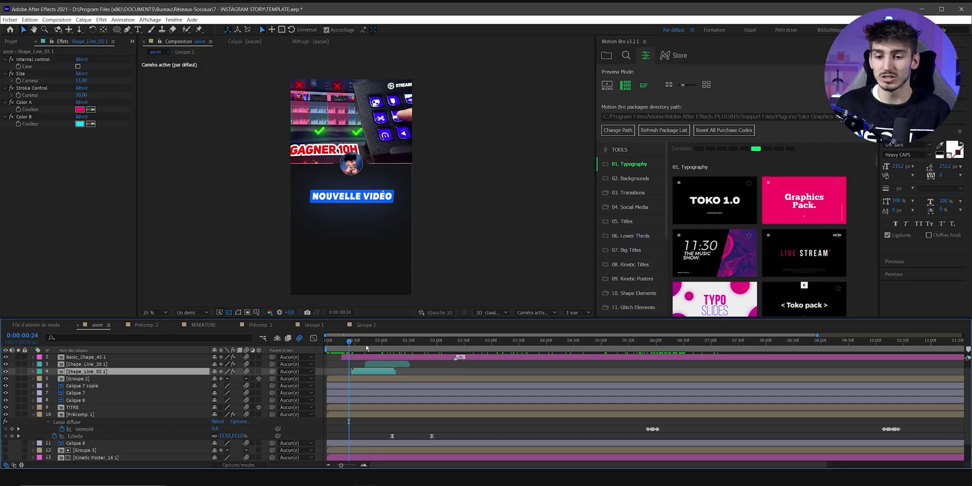
{"action": "left_click", "coordinate": [370, 343]}
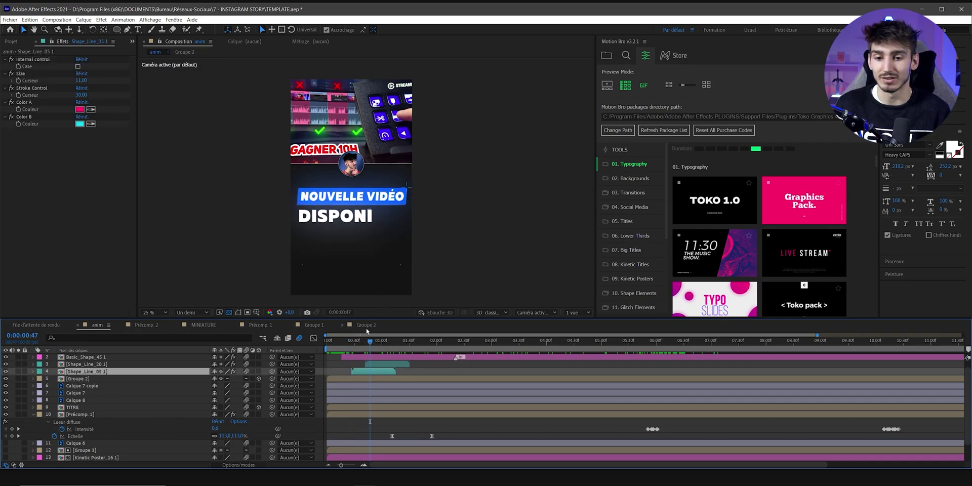
{"action": "left_click", "coordinate": [356, 346]}
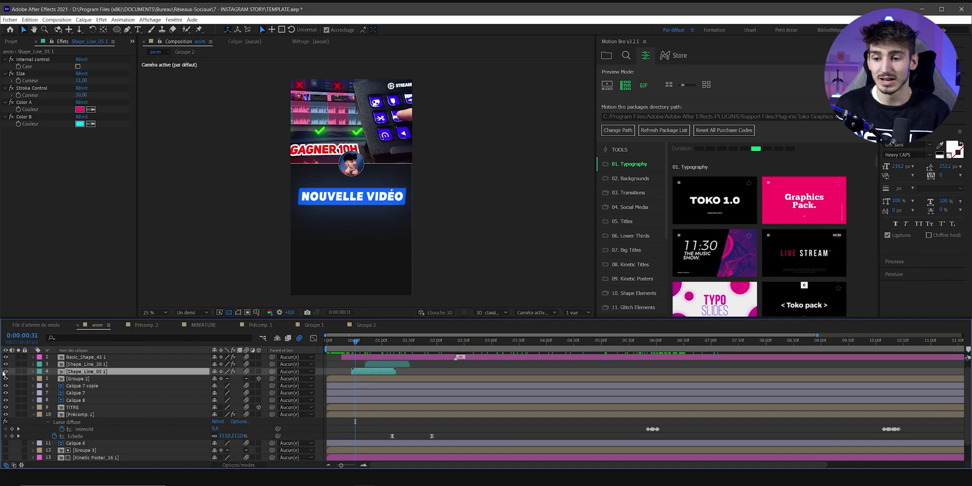
{"action": "key", "text": "period"}
{"action": "key", "text": "period"}
{"action": "key", "text": "space"}
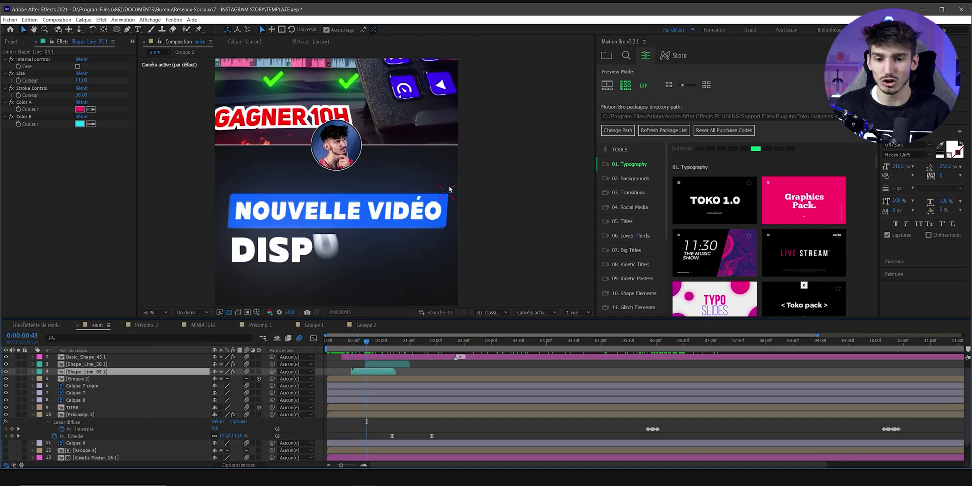
{"action": "left_click", "coordinate": [25, 373]}
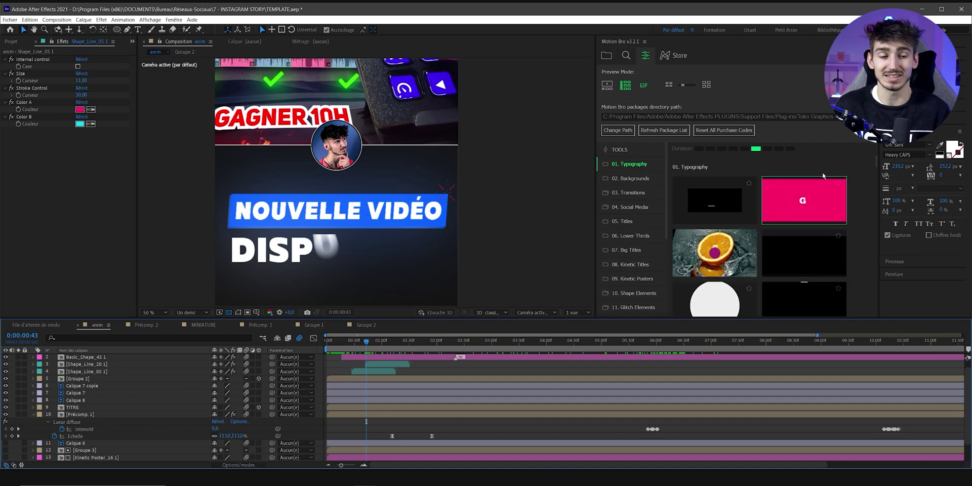
{"action": "mouse_move", "coordinate": [743, 204]}
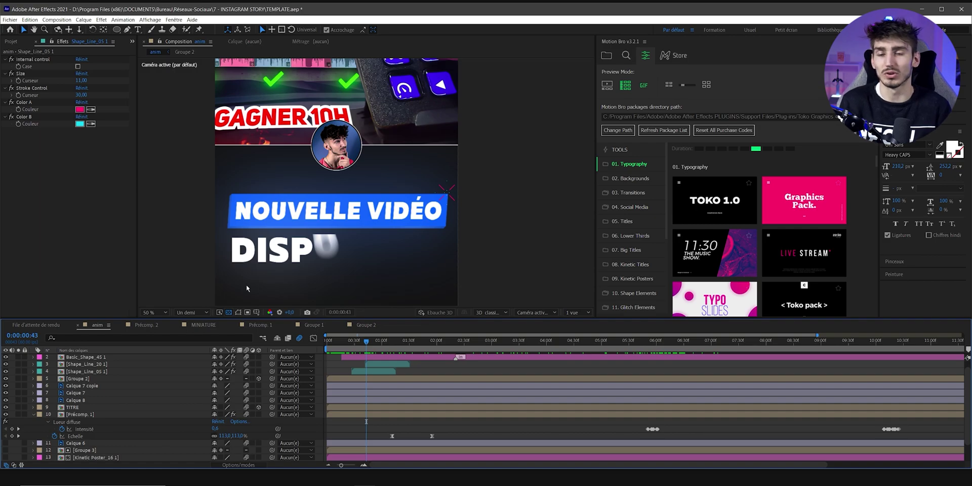
{"action": "left_click_drag", "start_coordinate": [366, 342], "coordinate": [371, 351]}
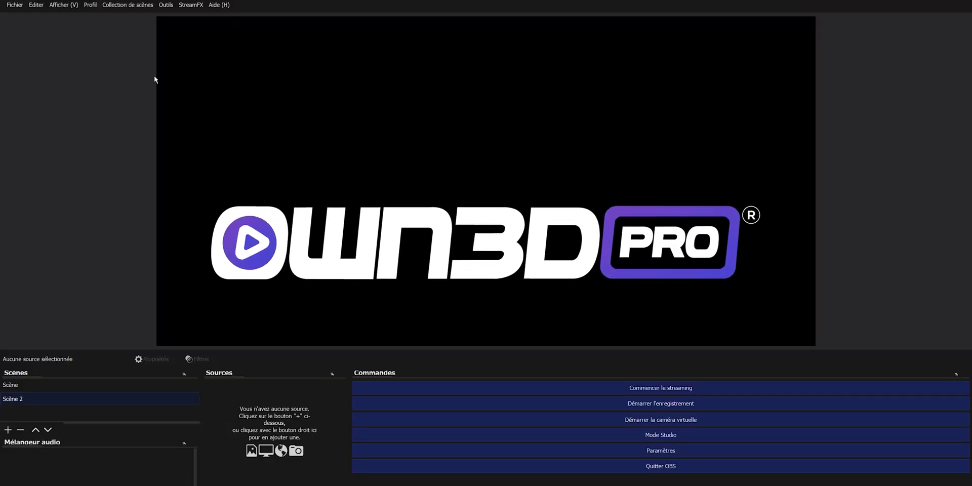
- Install the Avoid overlay from OWN3D Pro in OBS and switch to its Live Scene
{"action": "left_click", "coordinate": [166, 5]}
{"action": "left_click", "coordinate": [221, 106]}
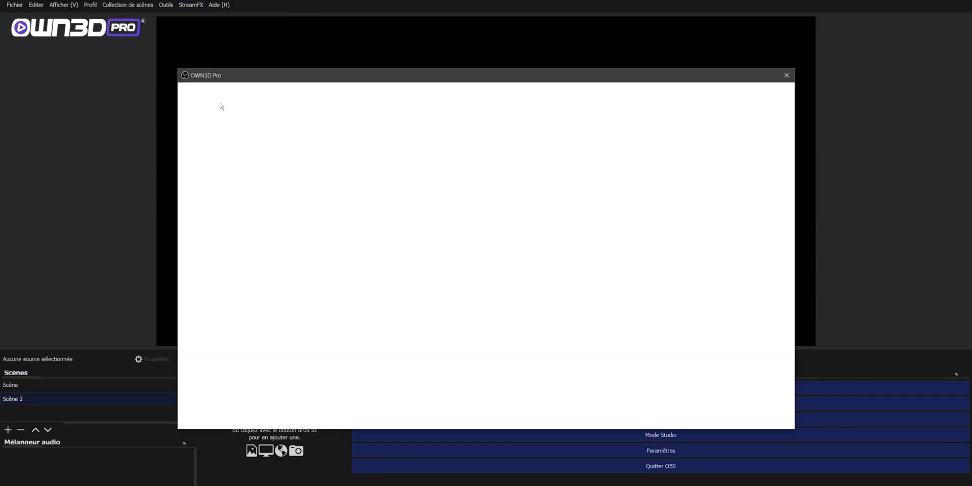
{"action": "scroll", "coordinate": [687, 265], "scroll_direction": "down", "scroll_amount": 3}
{"action": "scroll", "coordinate": [688, 265], "scroll_direction": "down", "scroll_amount": 5}
{"action": "scroll", "coordinate": [687, 265], "scroll_direction": "down", "scroll_amount": 5}
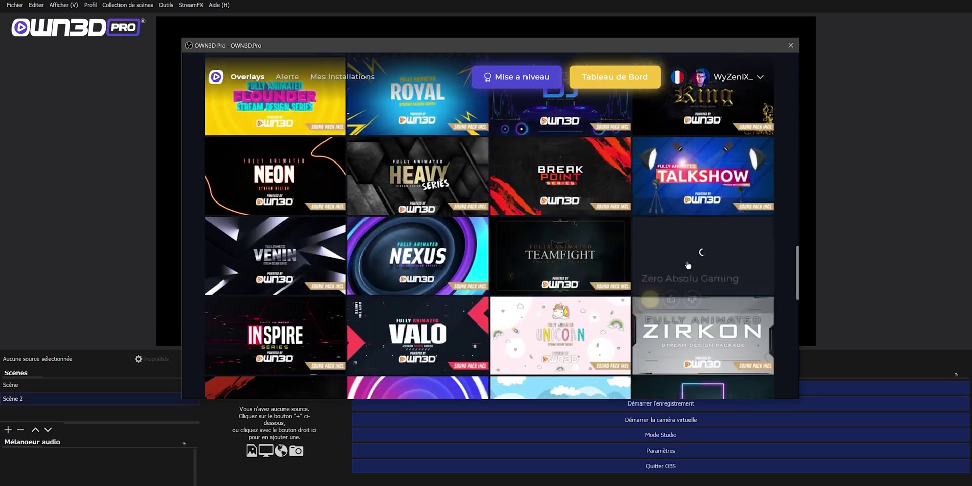
{"action": "scroll", "coordinate": [688, 265], "scroll_direction": "up", "scroll_amount": 5}
{"action": "scroll", "coordinate": [687, 265], "scroll_direction": "up", "scroll_amount": 3}
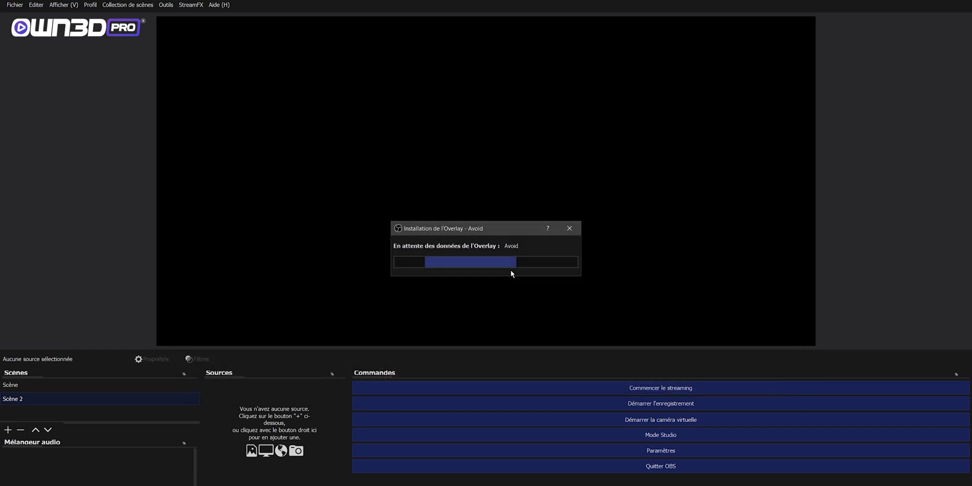
{"action": "left_click", "coordinate": [441, 245]}
{"action": "left_click", "coordinate": [48, 387]}
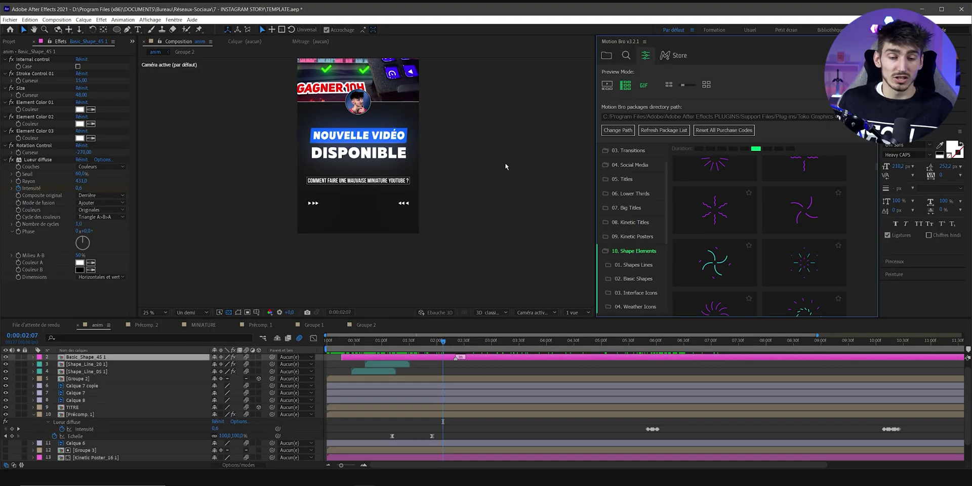
- Select the title and open the TITRE precomp (Précomp. 2)
{"action": "left_click", "coordinate": [350, 182]}
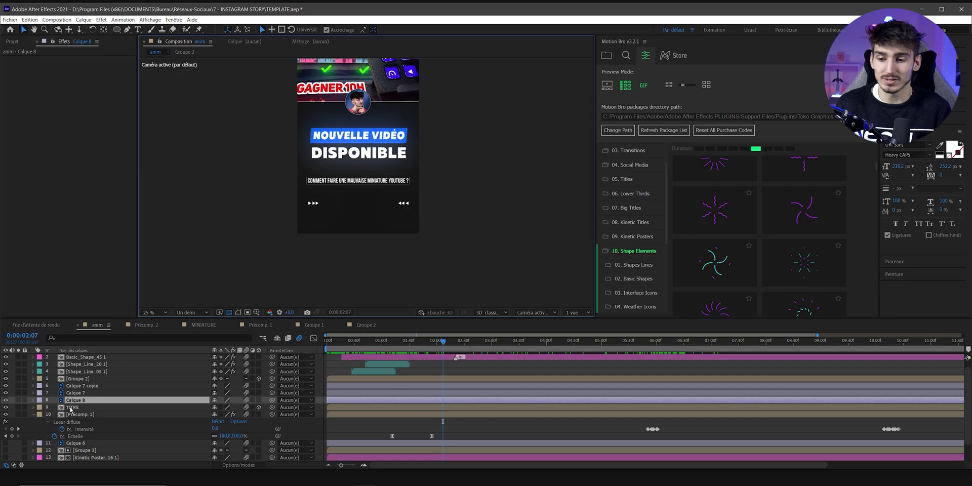
{"action": "left_click", "coordinate": [71, 408]}
{"action": "double_click", "coordinate": [106, 409]}
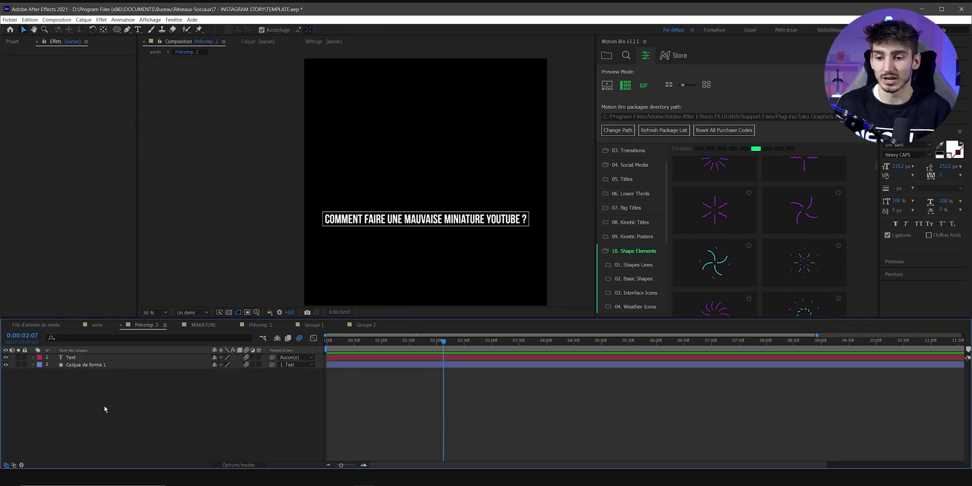
- Test-type into the title text, undo back to the original wording, and select Calque de forme 1
{"action": "double_click", "coordinate": [408, 220]}
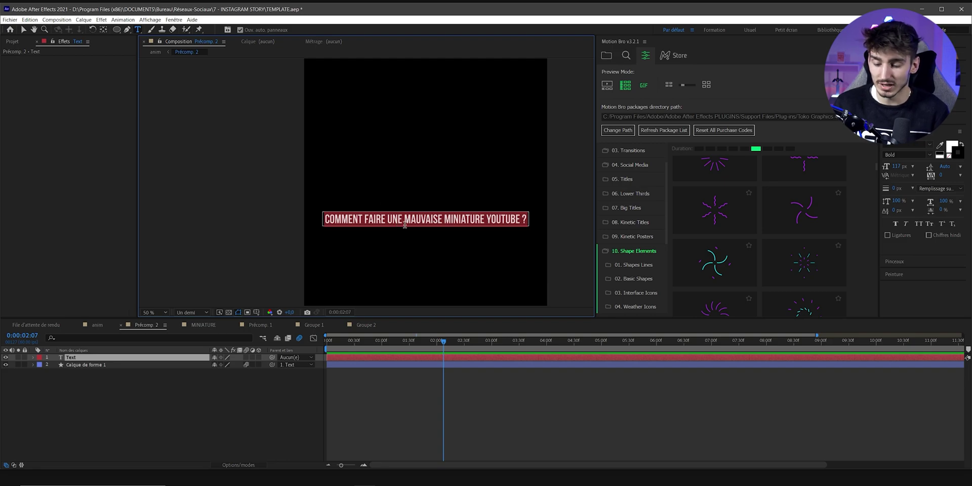
{"action": "type", "text": "QSDQDQDQDQDQDQDQS"}
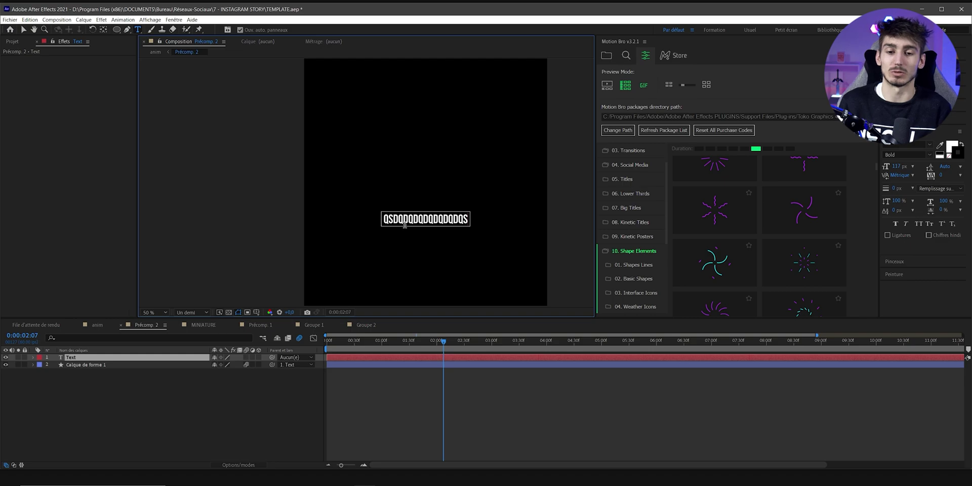
{"action": "key", "text": "ctrl+z"}
{"action": "type", "text": "QSDQDQDQ"}
{"action": "key", "text": "ctrl+z"}
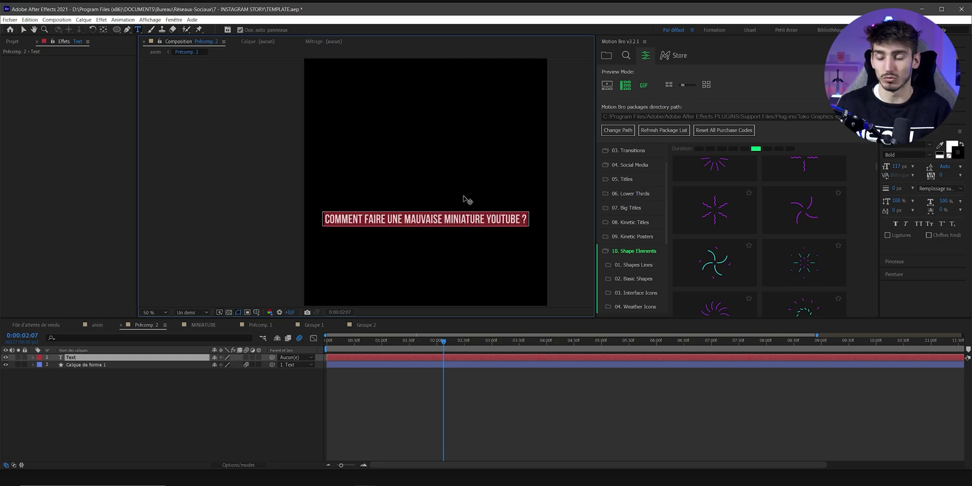
{"action": "left_click", "coordinate": [155, 358]}
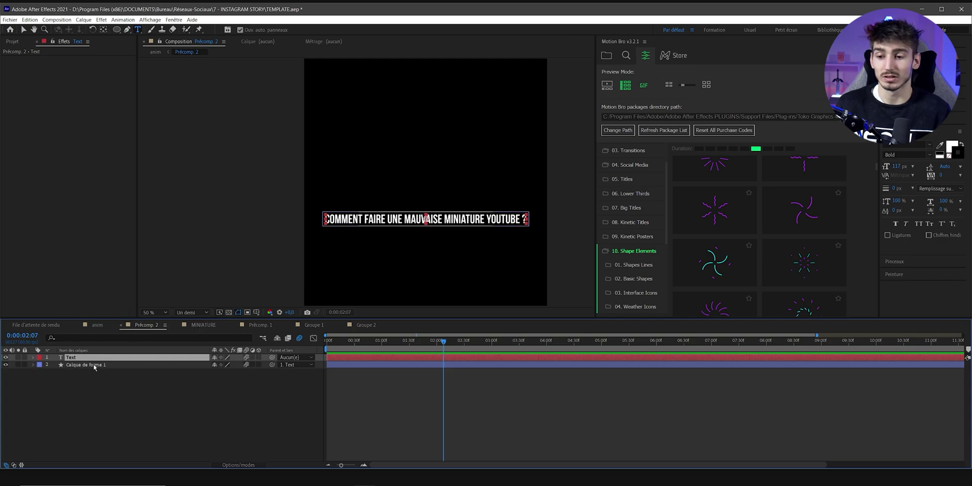
{"action": "left_click", "coordinate": [86, 365]}
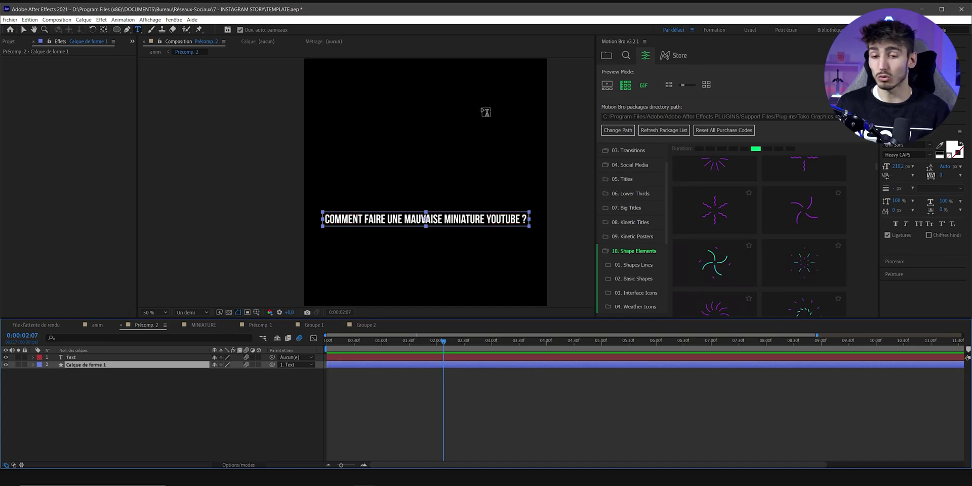
- Set the title box's fill to None, leaving only its outline
{"action": "left_click", "coordinate": [117, 30]}
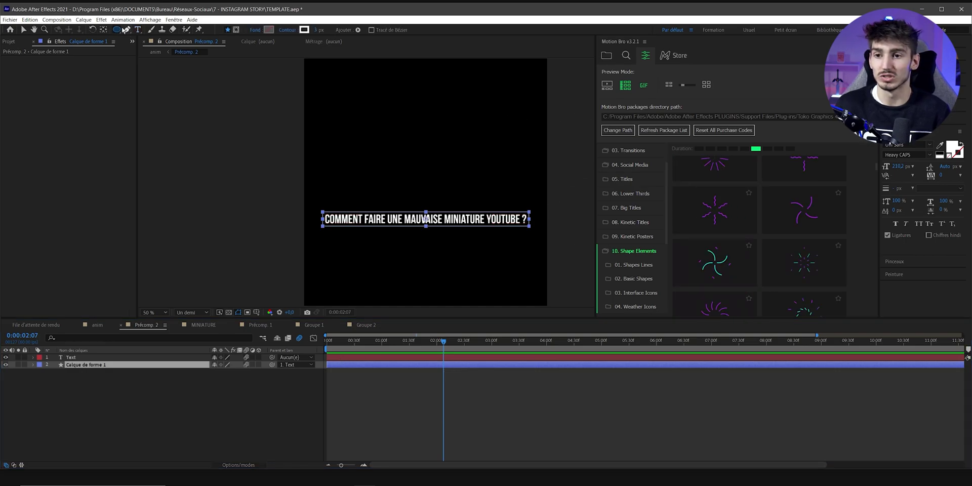
{"action": "left_click", "coordinate": [269, 30], "text": "alt"}
{"action": "left_click", "coordinate": [269, 30], "text": "alt"}
{"action": "left_click", "coordinate": [269, 30], "text": "alt"}
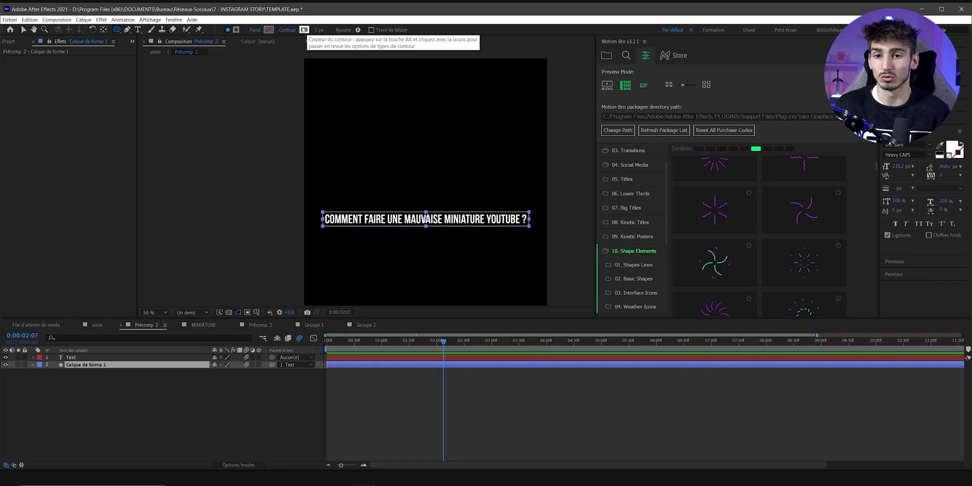
- View the composition at 100% and twirl open Calque de forme 1's properties
{"action": "key", "text": "slash"}
{"action": "left_click", "coordinate": [81, 377]}
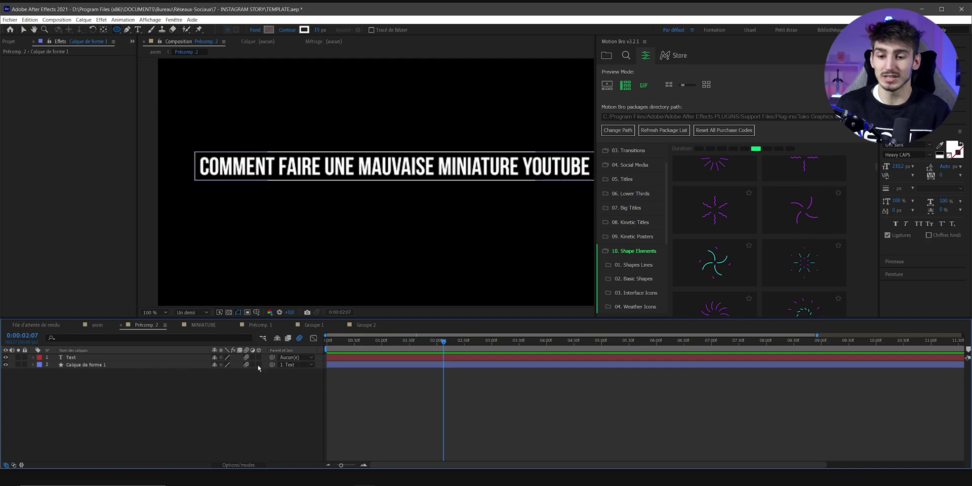
{"action": "left_click", "coordinate": [80, 358]}
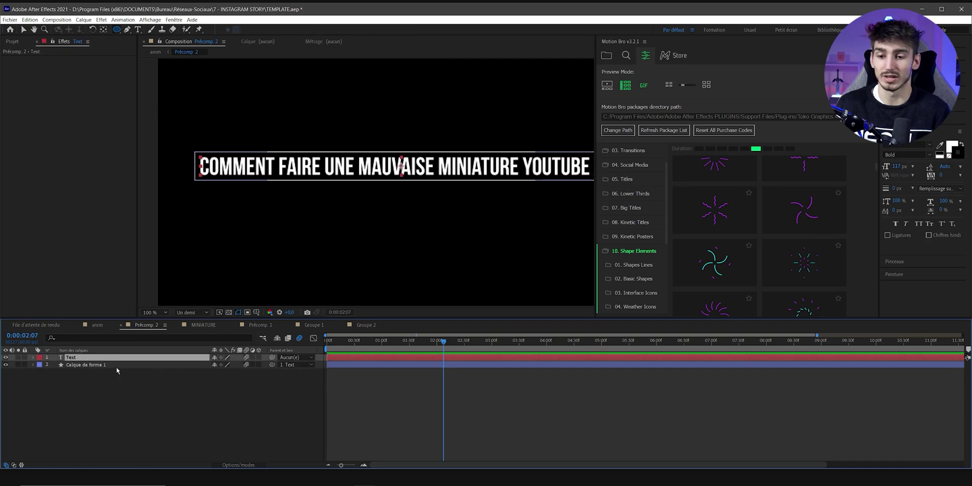
{"action": "left_click", "coordinate": [116, 364]}
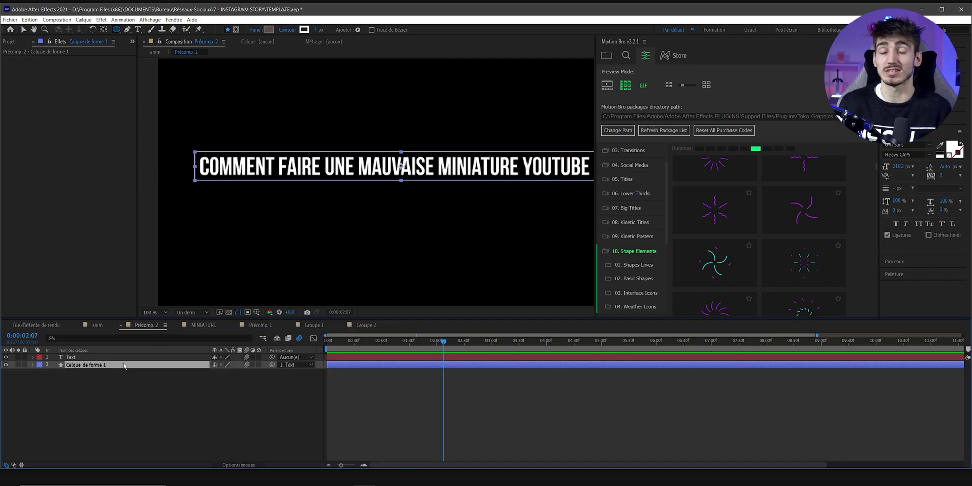
{"action": "key", "text": "F2"}
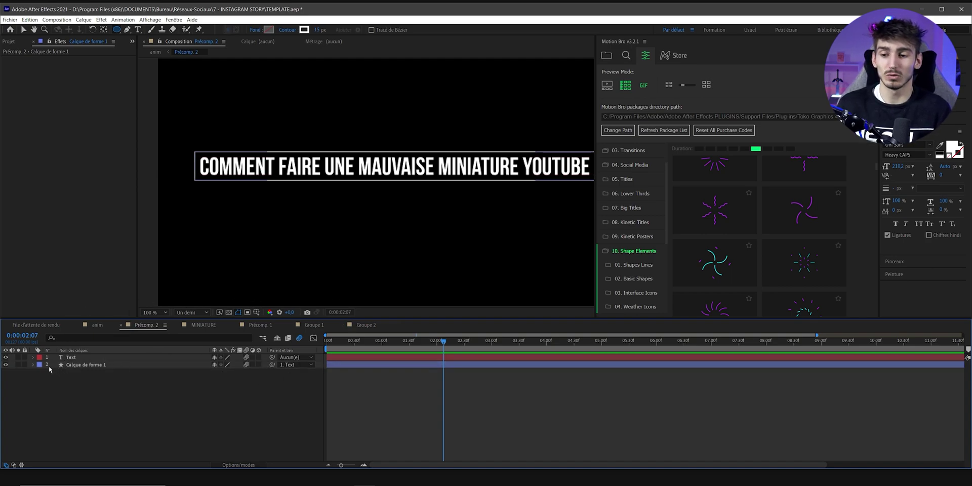
{"action": "left_click", "coordinate": [33, 365]}
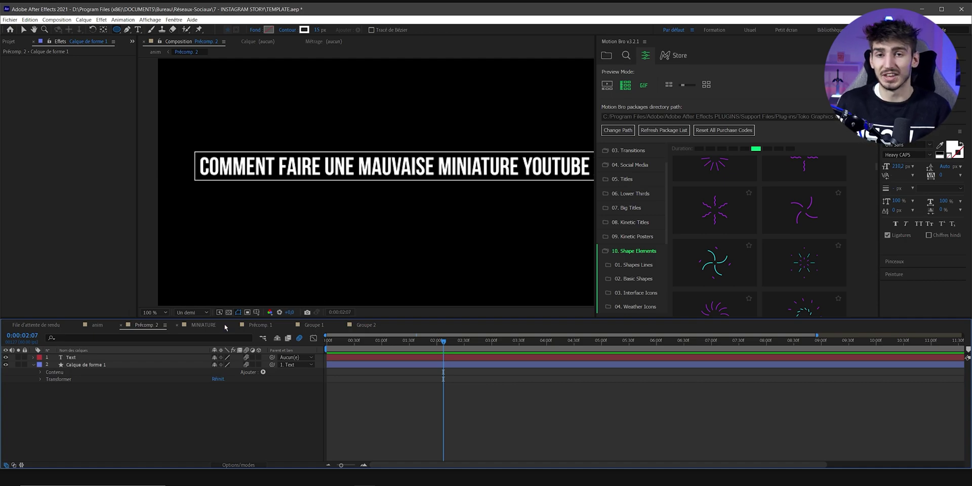
- Twirl open Contenu > Rectangle 1 > Tracé rectangulaire 1 and select its Taille property
{"action": "left_click", "coordinate": [40, 374]}
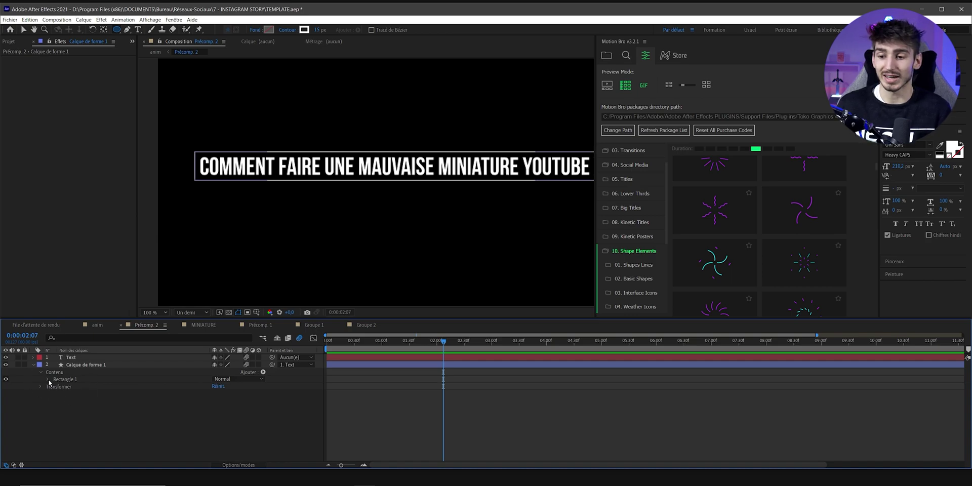
{"action": "left_click", "coordinate": [48, 380]}
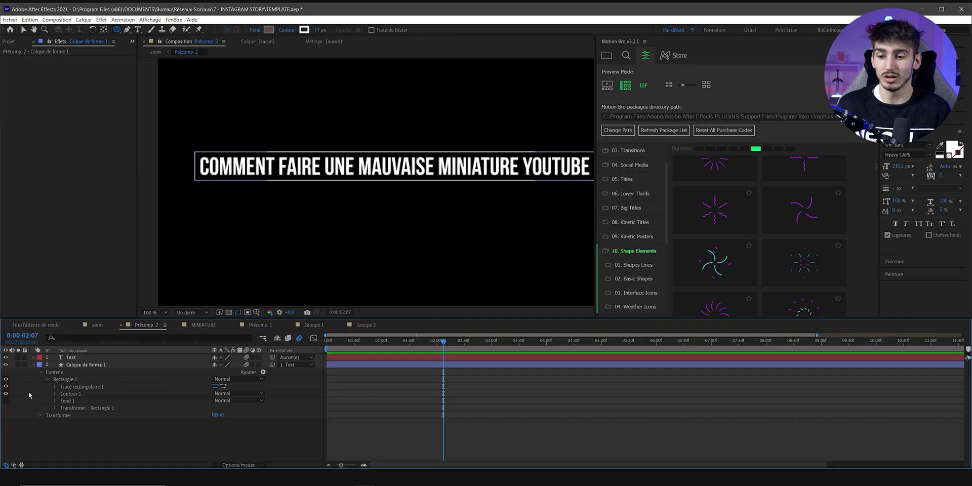
{"action": "left_click", "coordinate": [54, 387]}
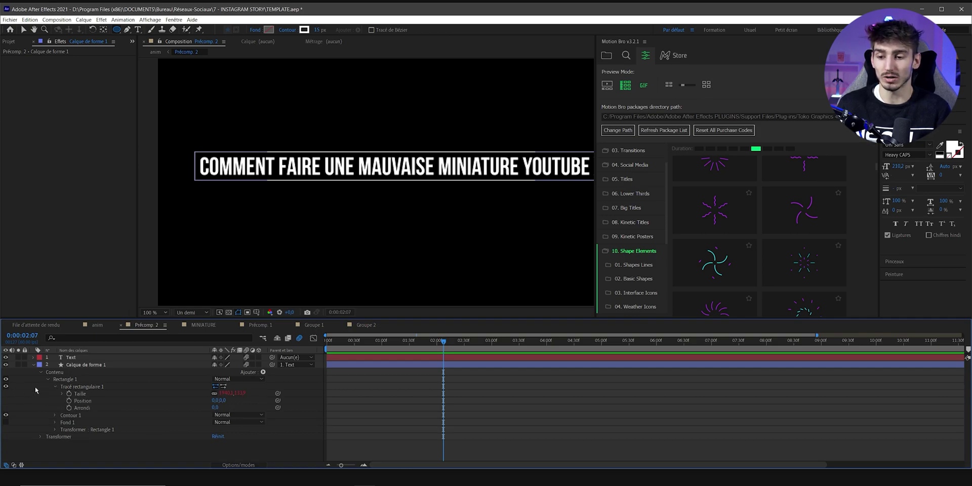
{"action": "left_click", "coordinate": [81, 394]}
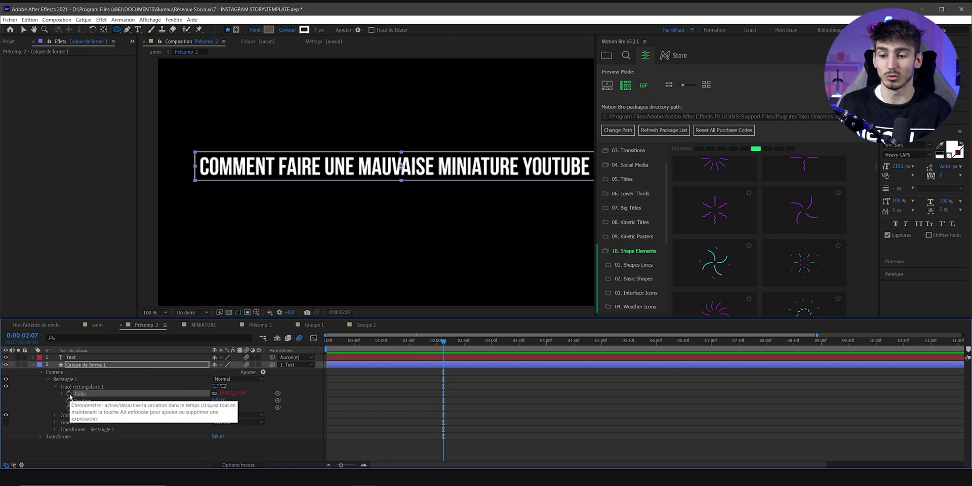
- Change the margin in the box's Taille expression from 25 to 15, then zoom the view to 50%
{"action": "type", "text": "margin = 25; text_width = thisComp.layer(\"Text\").sourceRectAtTime().width; text_height = thisComp.layer(\"Text\").sourceRectAtTime().height; box_width = text_width + margin*2; box_height = text_height + margin*2; [box_width, box_height]"}
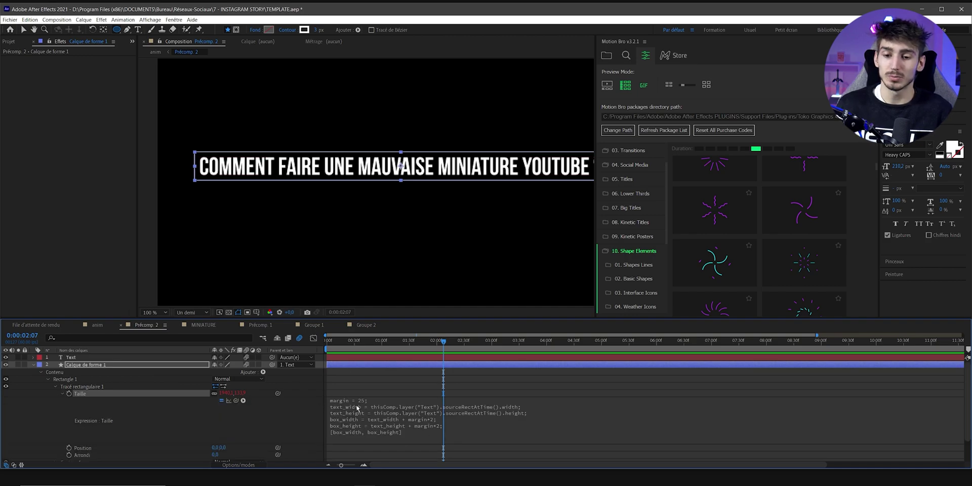
{"action": "left_click", "coordinate": [357, 408]}
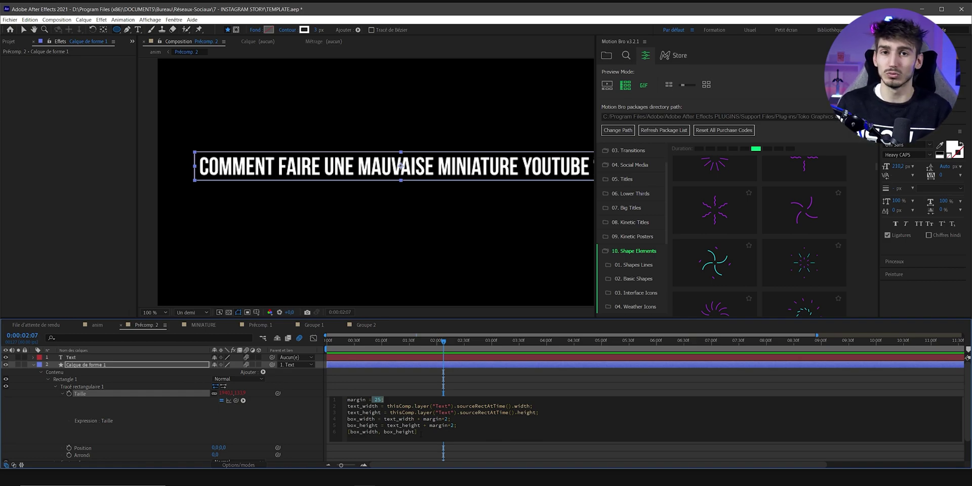
{"action": "left_click", "coordinate": [369, 399]}
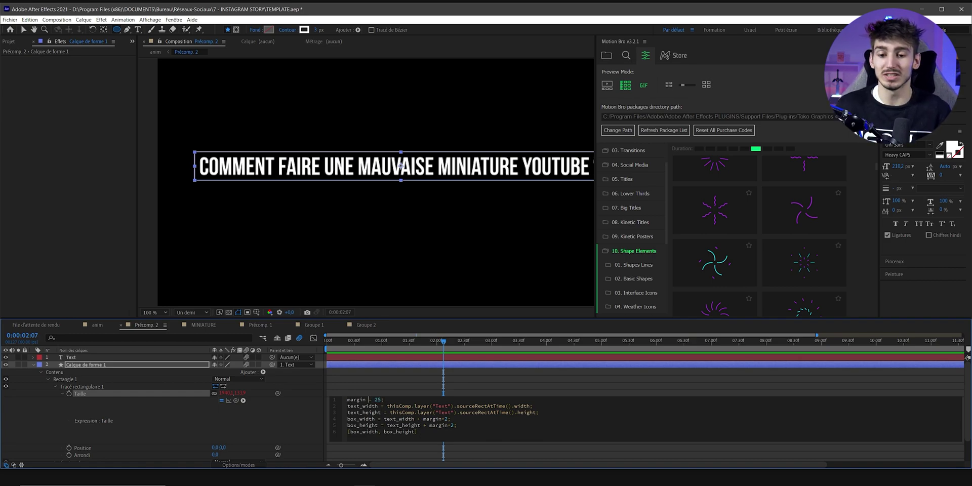
{"action": "double_click", "coordinate": [378, 400]}
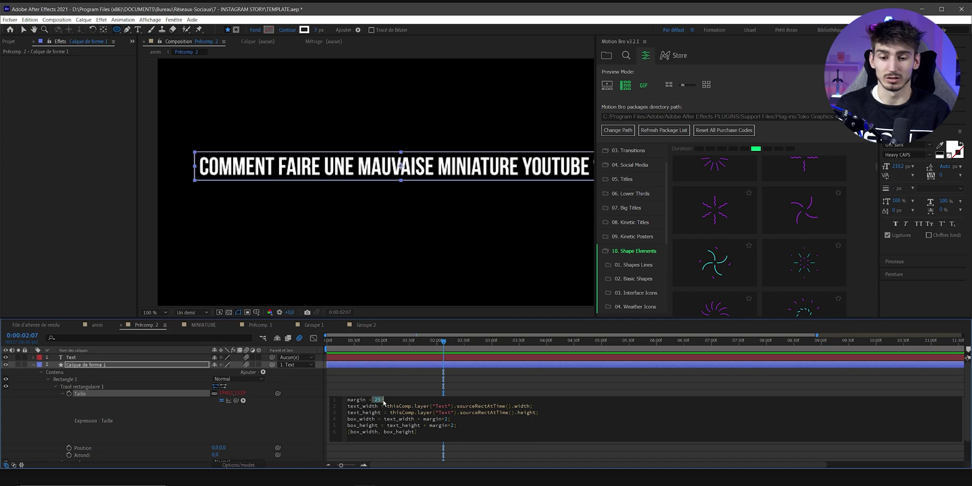
{"action": "left_click", "coordinate": [375, 406]}
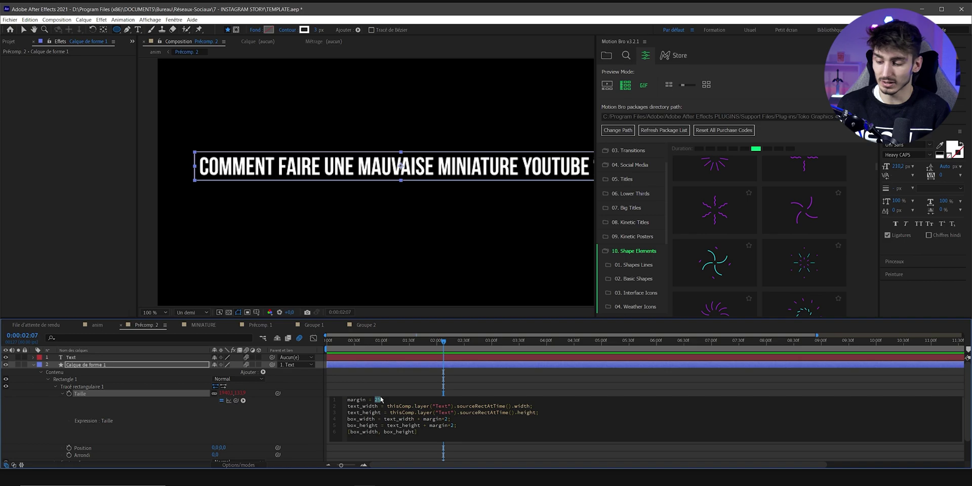
{"action": "type", "text": "1"}
{"action": "left_click", "coordinate": [272, 145]}
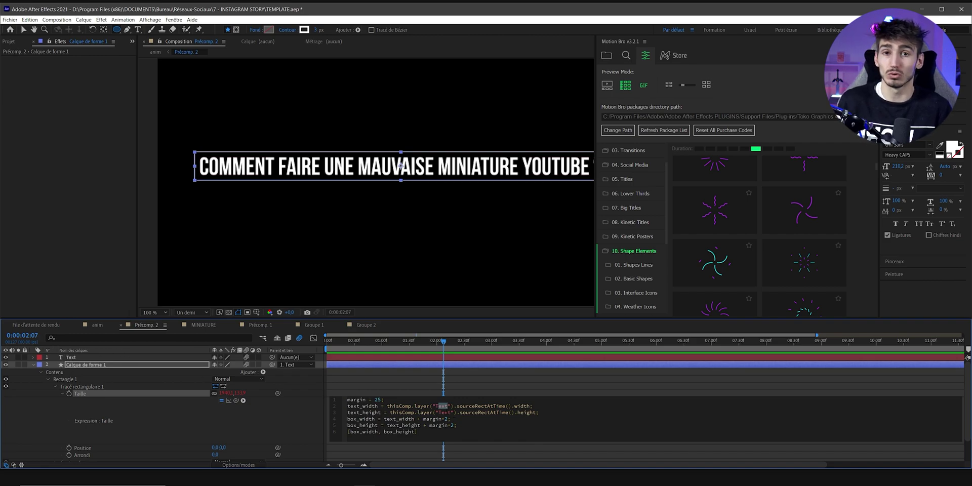
{"action": "key", "text": "comma"}
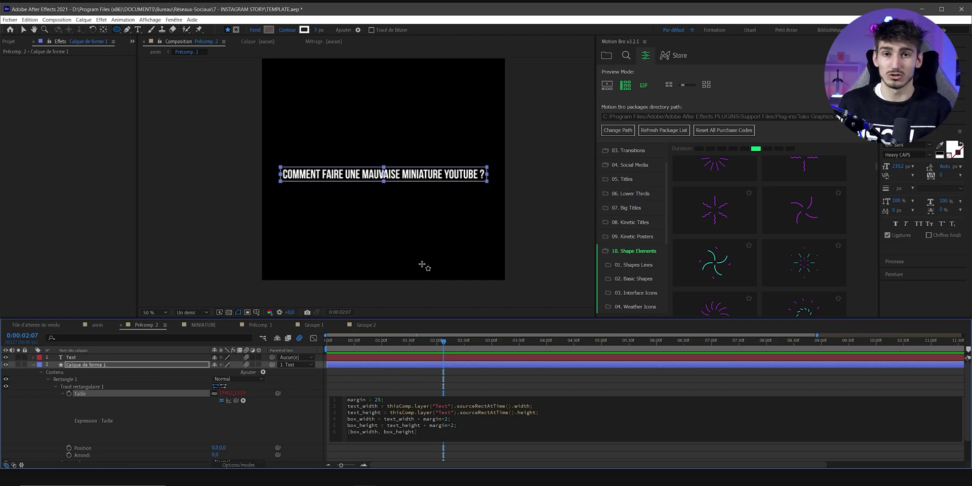
- Create a new text layer reading 'test'
{"action": "left_click", "coordinate": [130, 406]}
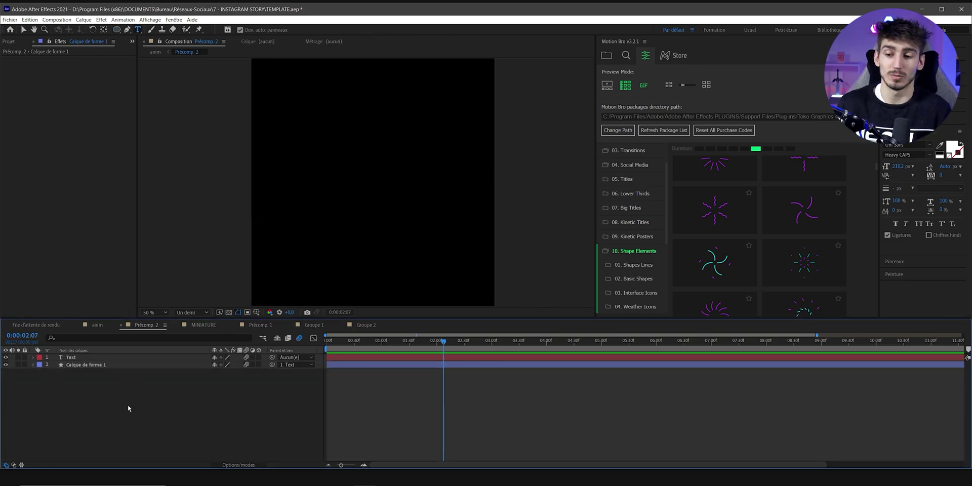
{"action": "left_click", "coordinate": [347, 216]}
{"action": "type", "text": "te"}
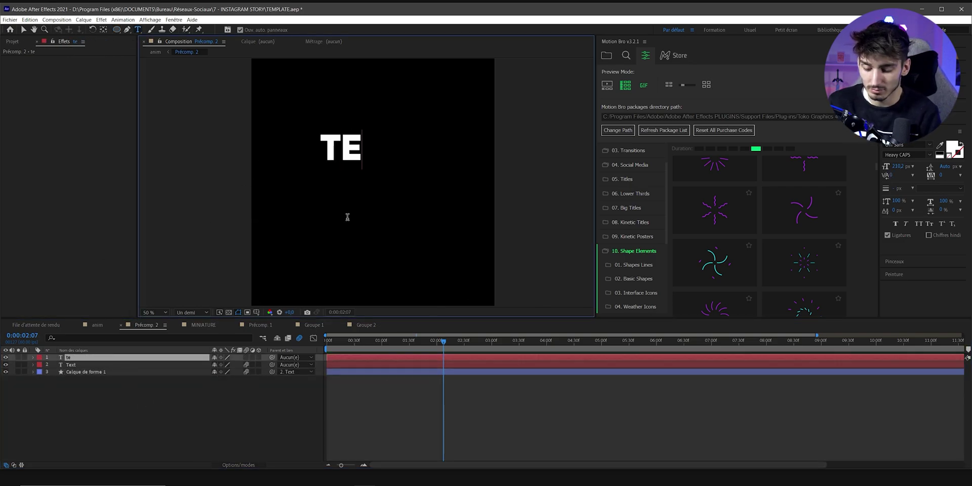
{"action": "type", "text": "st"}
- Draw an ellipse above the TEST text and parent its shape layer to the test layer
{"action": "left_click_drag", "start_coordinate": [116, 30], "coordinate": [147, 53]}
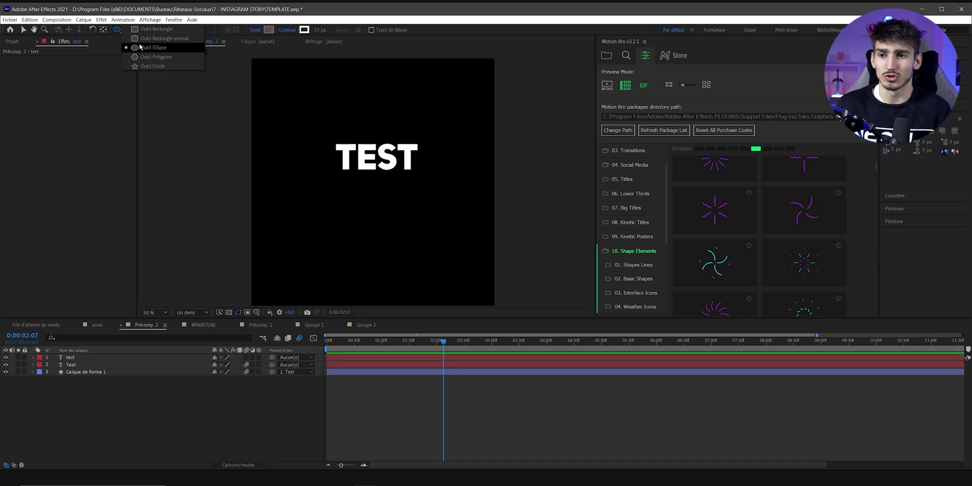
{"action": "left_click_drag", "start_coordinate": [309, 82], "coordinate": [450, 126]}
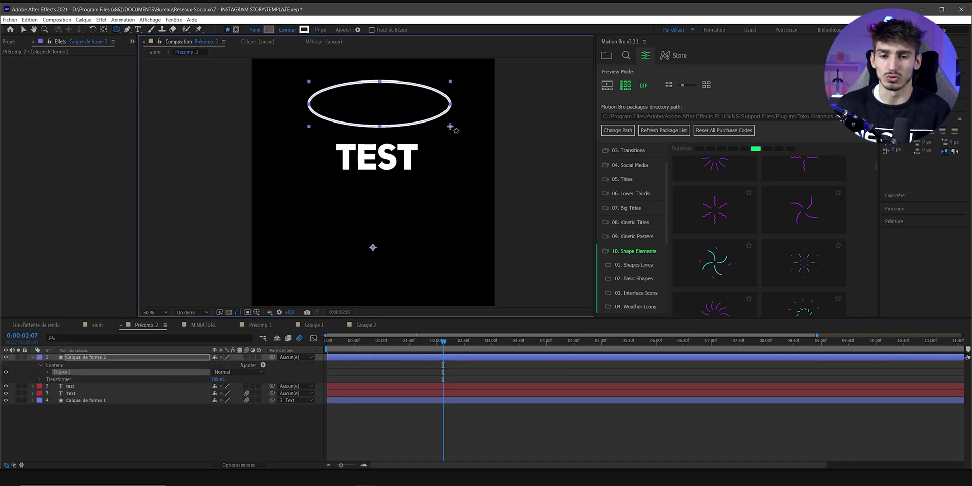
{"action": "left_click", "coordinate": [74, 363]}
{"action": "left_click", "coordinate": [79, 357]}
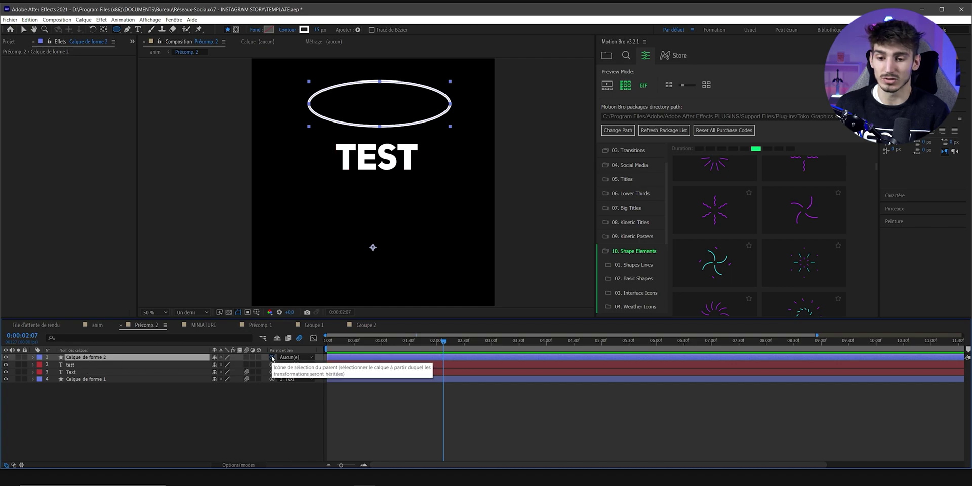
{"action": "left_click_drag", "start_coordinate": [272, 357], "coordinate": [75, 364]}
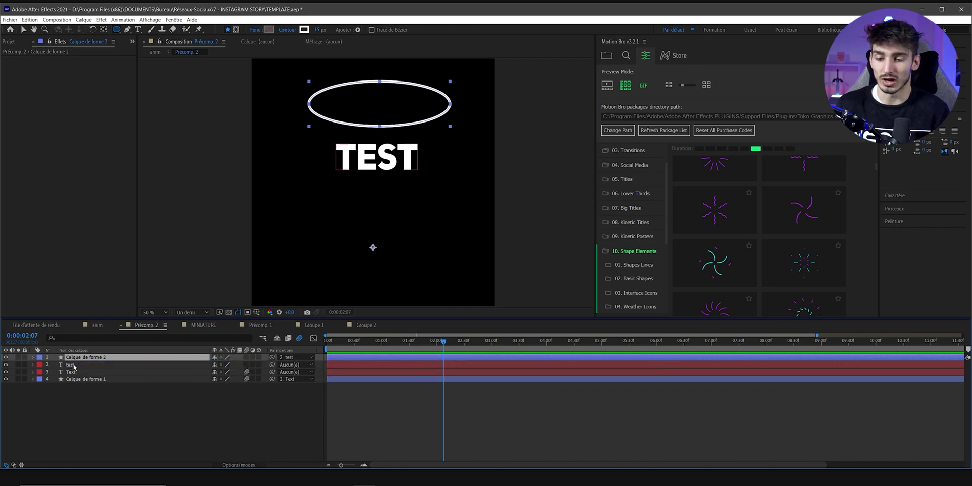
- Paste the margin/box_width/box_height auto-resize expression onto Ellipse Path 1's Size
{"action": "left_click", "coordinate": [33, 358]}
{"action": "left_click", "coordinate": [47, 372]}
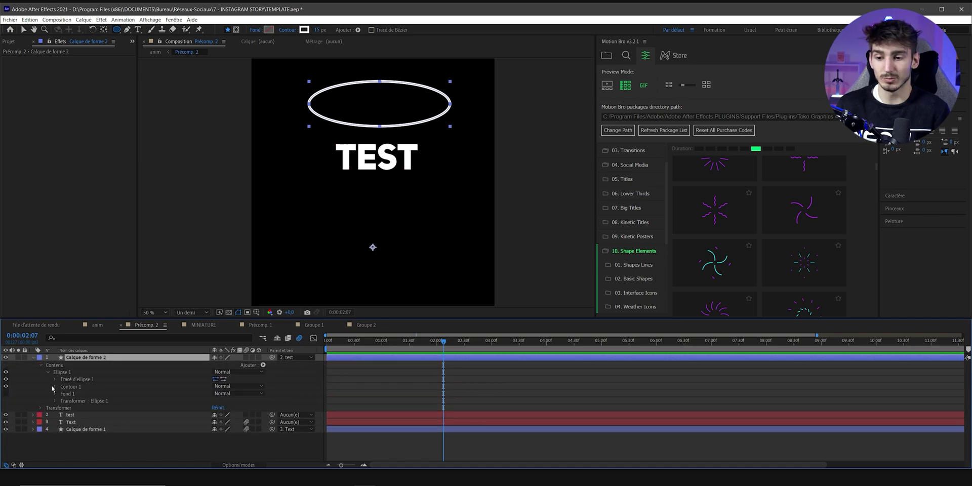
{"action": "left_click", "coordinate": [56, 380]}
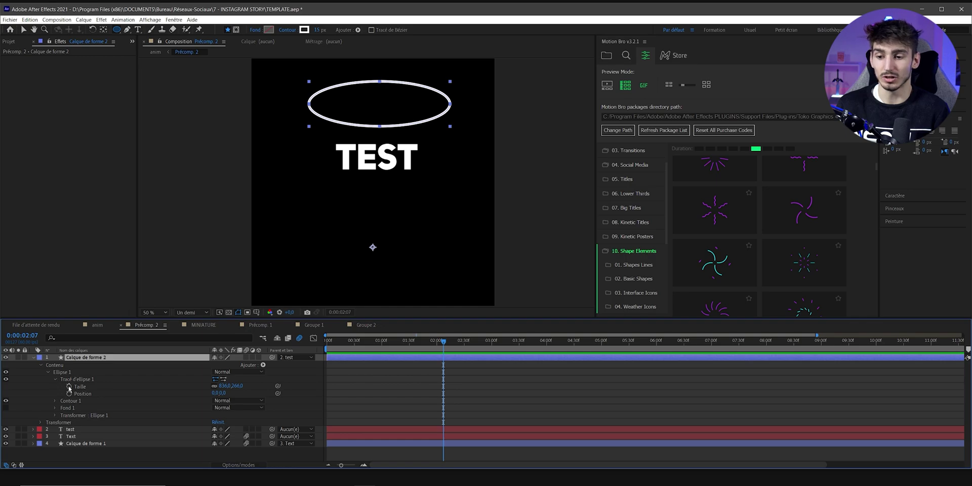
{"action": "left_click", "coordinate": [69, 387], "text": "alt"}
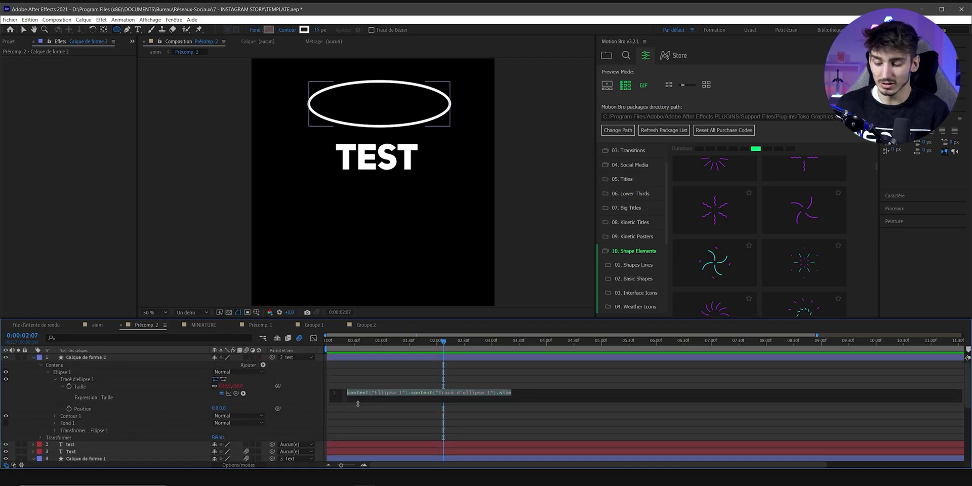
{"action": "key", "text": "ctrl+v"}
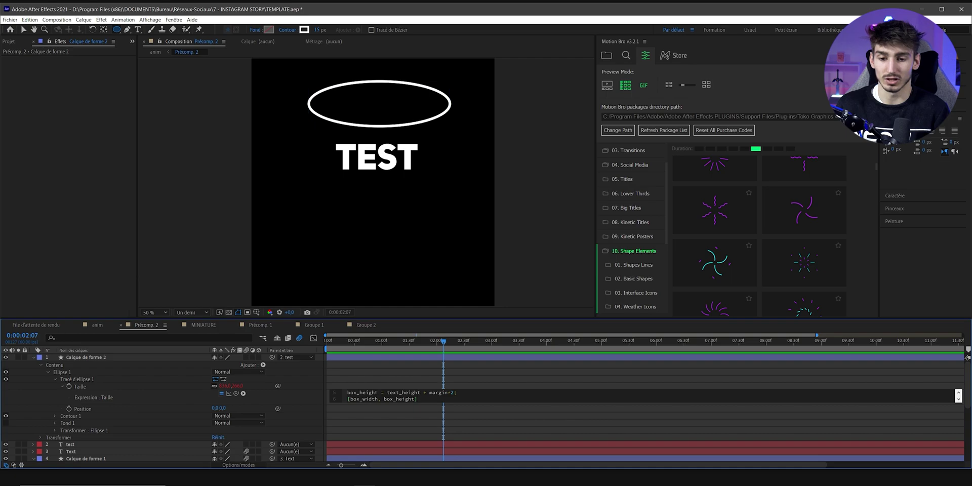
{"action": "left_click", "coordinate": [327, 383]}
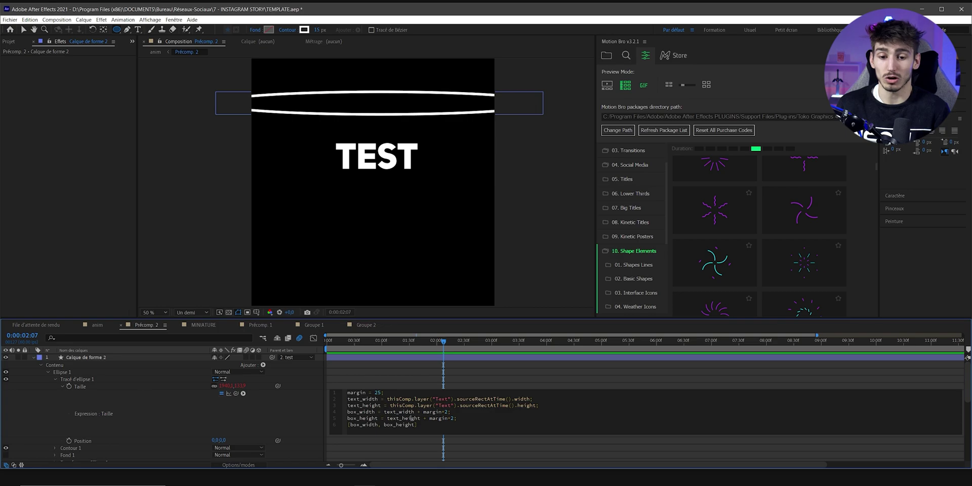
- Replace 'Text' with 'test' in the width and height layer references of the Size expression
{"action": "left_click_drag", "start_coordinate": [434, 399], "coordinate": [445, 399]}
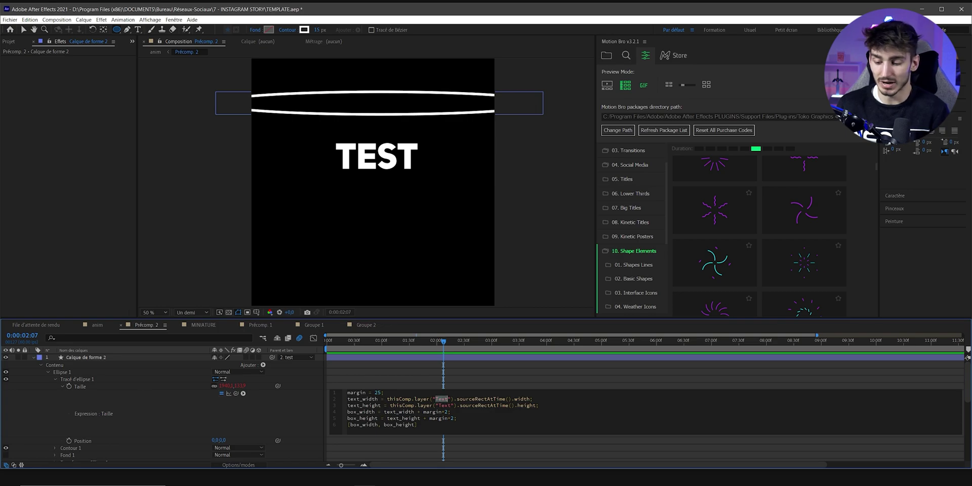
{"action": "type", "text": "test"}
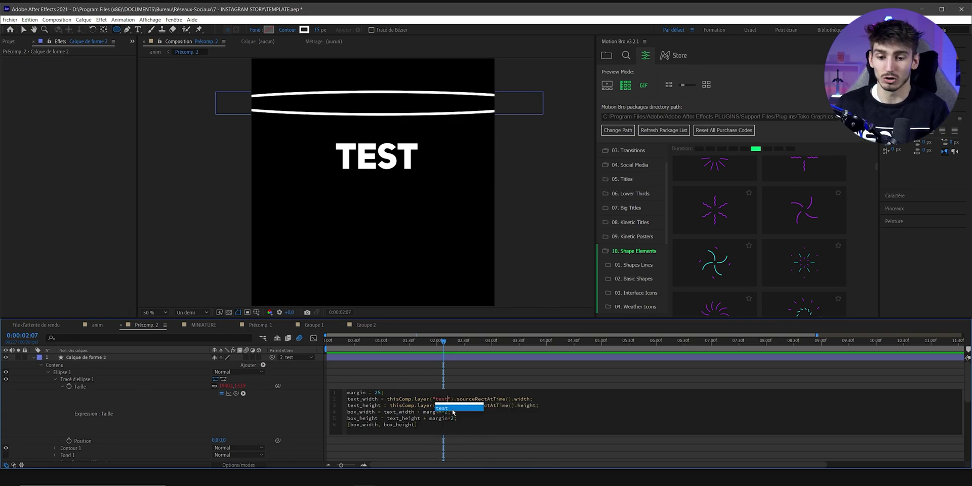
{"action": "scroll", "coordinate": [67, 378], "scroll_direction": "down", "scroll_amount": 4}
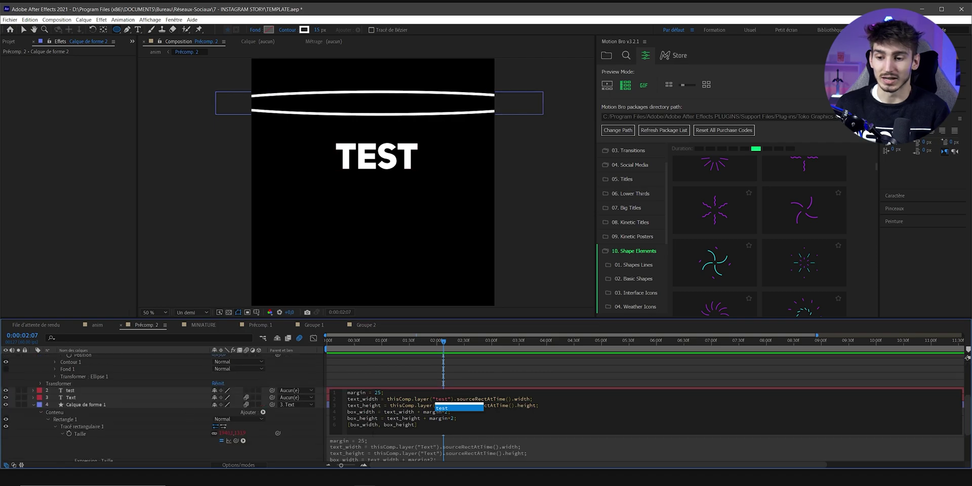
{"action": "double_click", "coordinate": [444, 405]}
{"action": "type", "text": "test\").sourceRectAtTime().height;"}
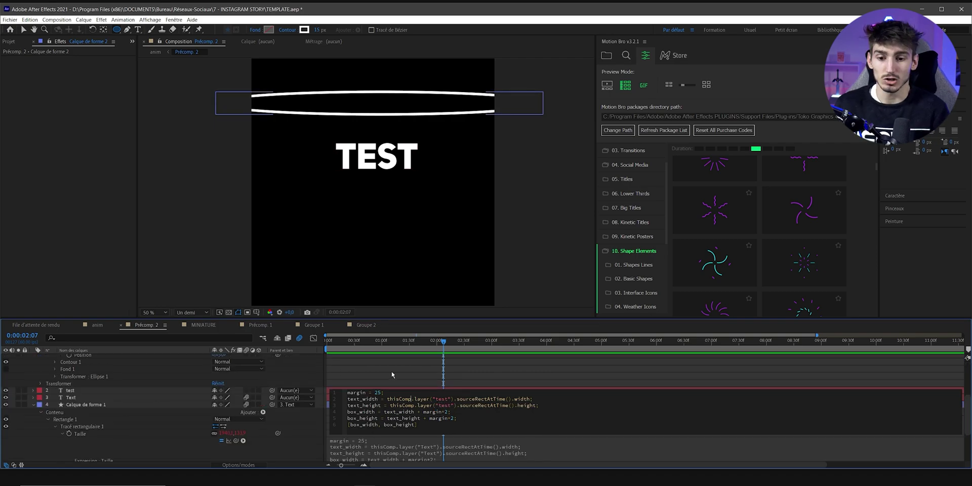
{"action": "left_click", "coordinate": [377, 373]}
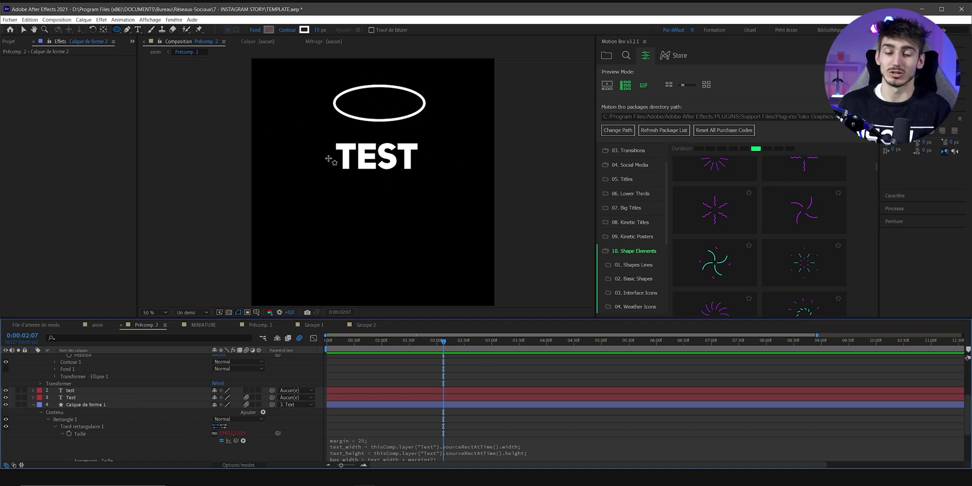
- Change the expression margin from 25 to 50, then start editing the TEST text to lengthen it
{"action": "left_click", "coordinate": [392, 108]}
{"action": "left_click", "coordinate": [379, 403]}
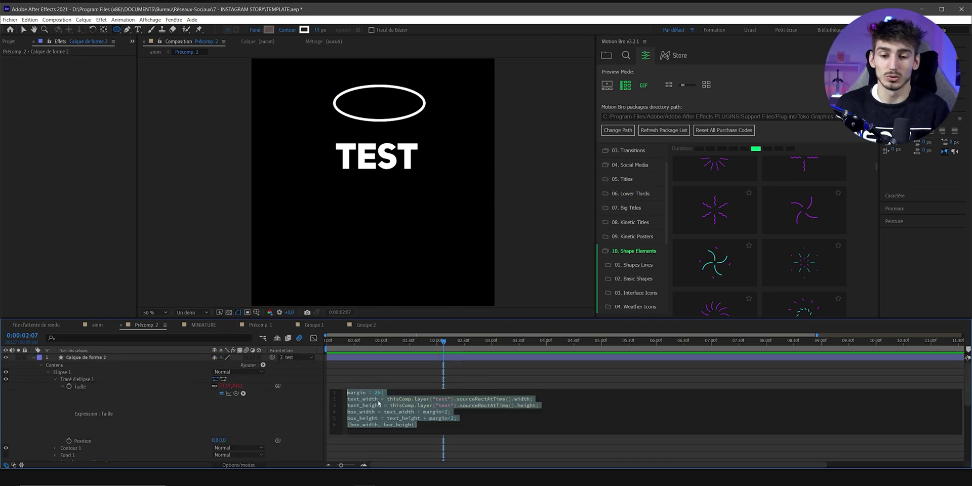
{"action": "left_click", "coordinate": [378, 404]}
{"action": "double_click", "coordinate": [377, 393]}
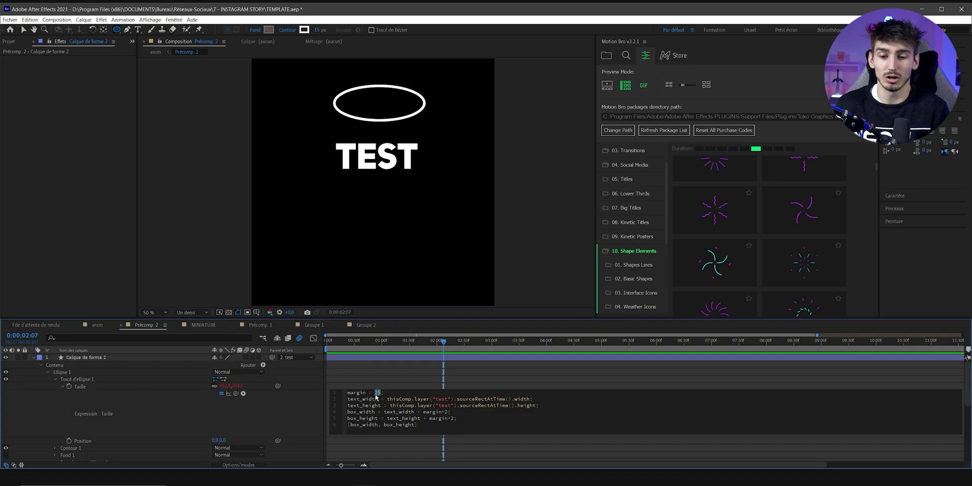
{"action": "type", "text": "50"}
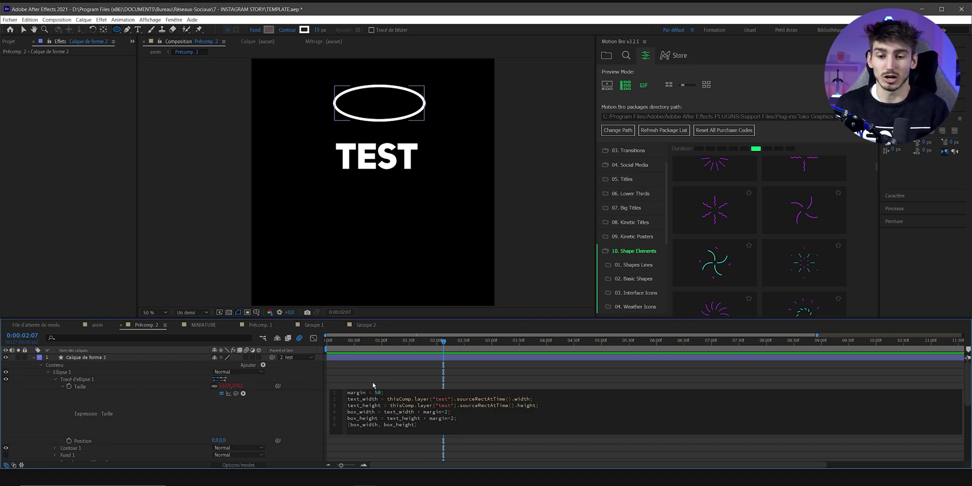
{"action": "left_click", "coordinate": [398, 226]}
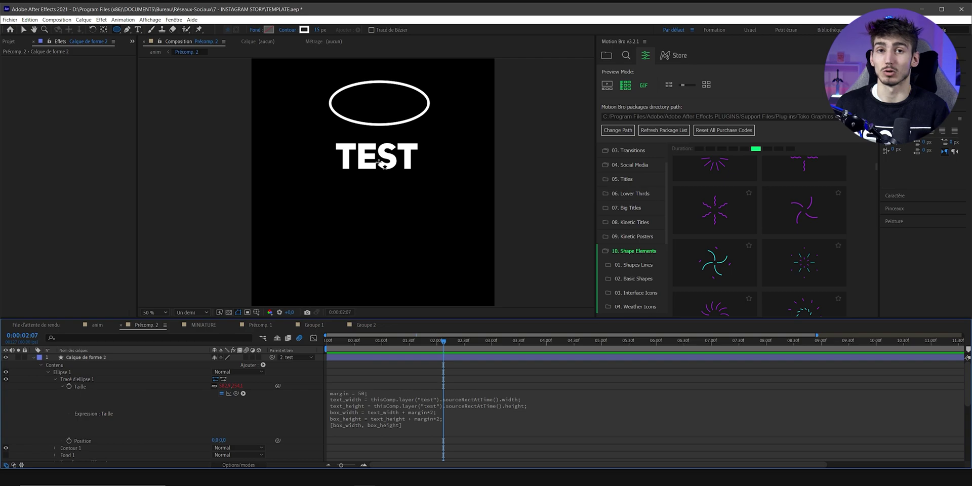
{"action": "double_click", "coordinate": [380, 163]}
- Type 'qsdqdq' into the title text so the ellipse widens to fit it
{"action": "type", "text": "qsd"}
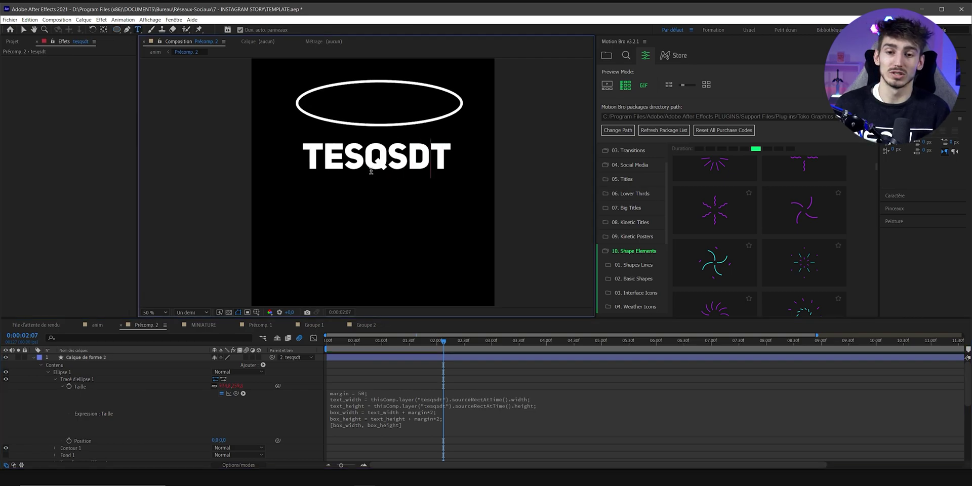
{"action": "type", "text": "qdq"}
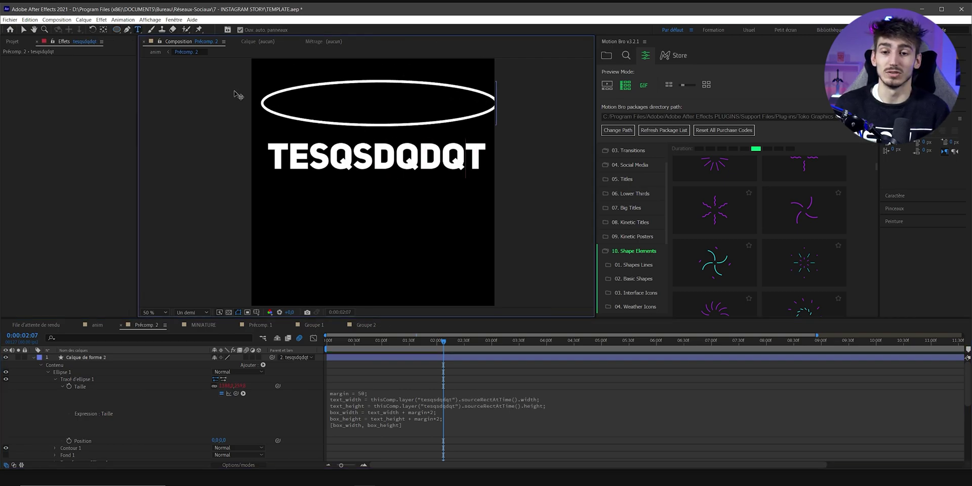